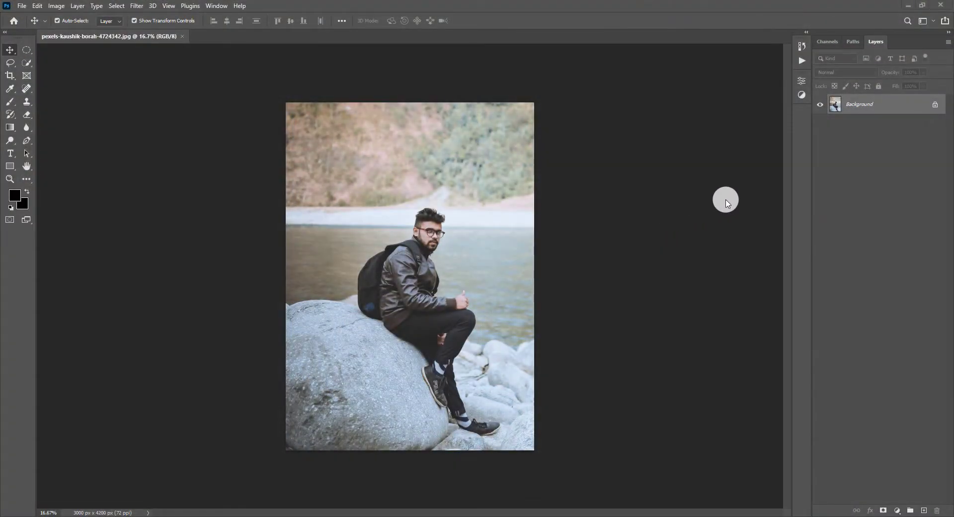
Duplicate the Background layer into Layer 1 with Ctrl+J.
key("ctrl+j")
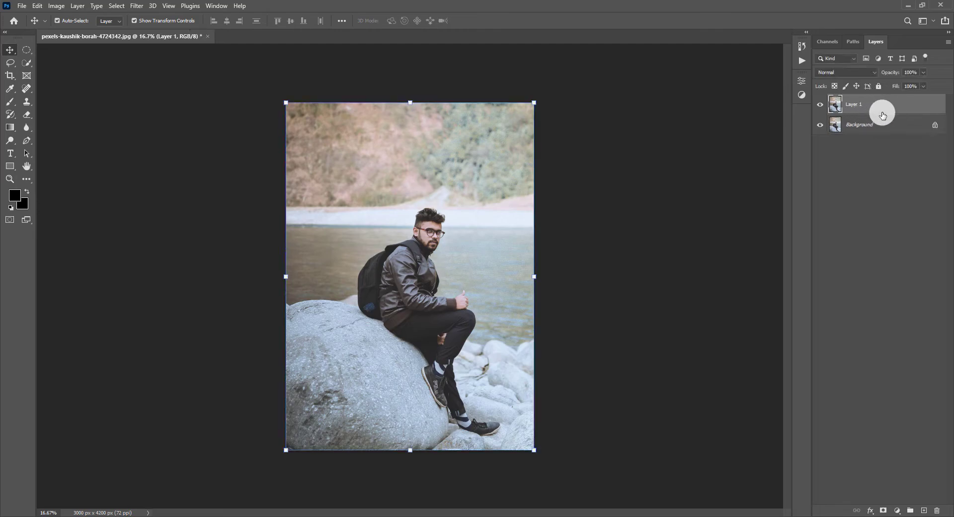
scroll(443, 221, "up", 3)
scroll(442, 221, "down", 3)
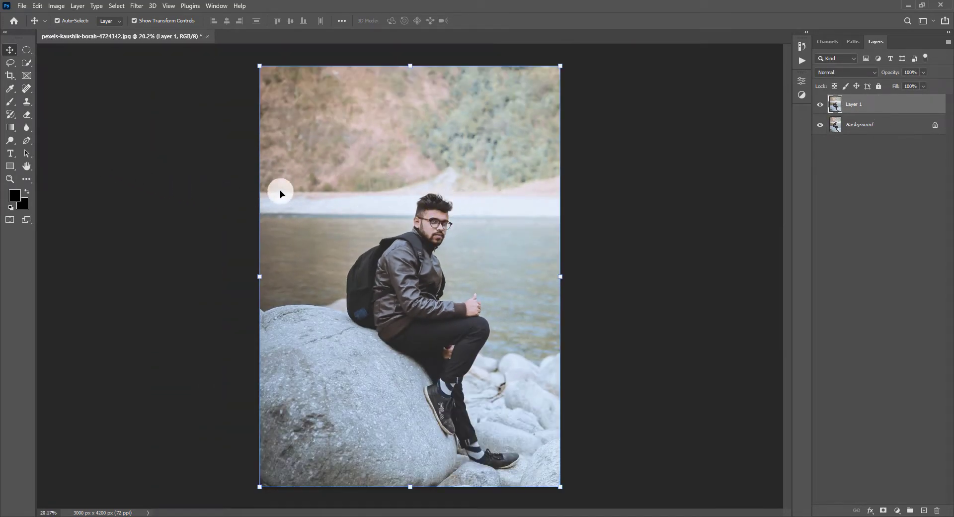
Switch to the Smudge Tool and zoom in on the man's head.
left_click(27, 167)
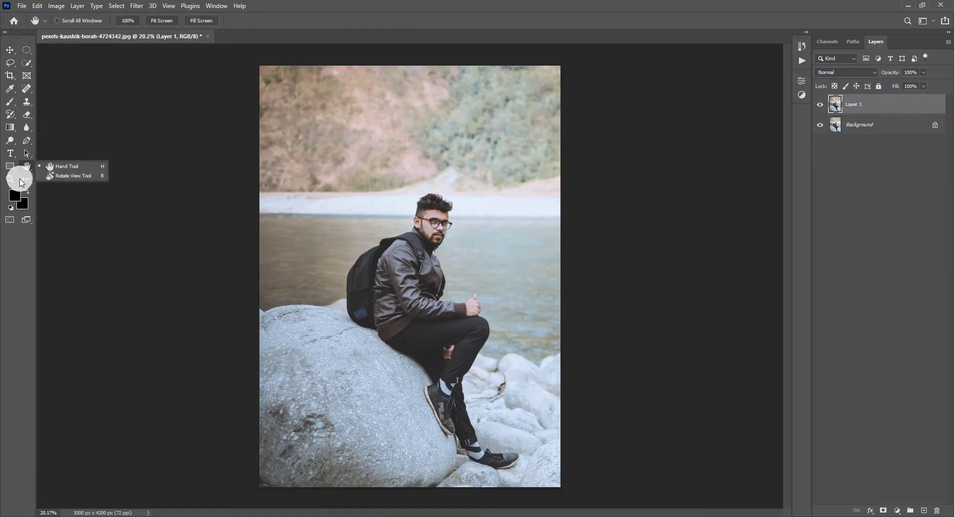
left_click(27, 179)
left_click(55, 184)
scroll(446, 211, "up", 3)
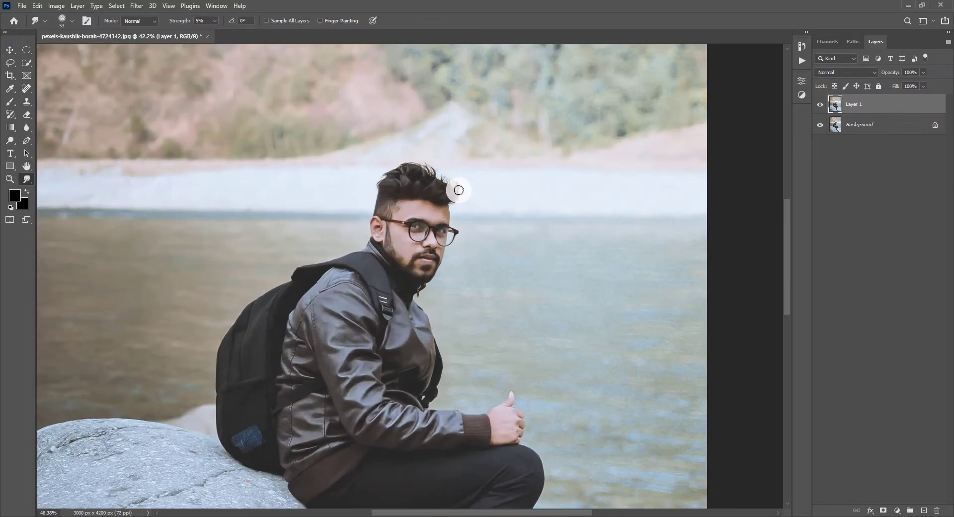
scroll(459, 190, "up", 3)
Set the smudge brush size from 47 to 42 px.
right_click(441, 188)
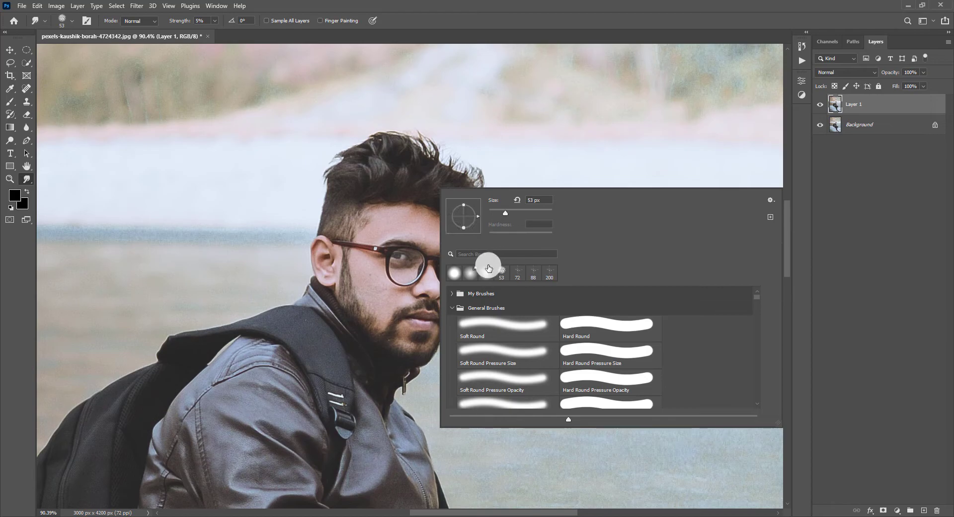
left_click(385, 228)
scroll(415, 229, "up", 2)
right_click(464, 238)
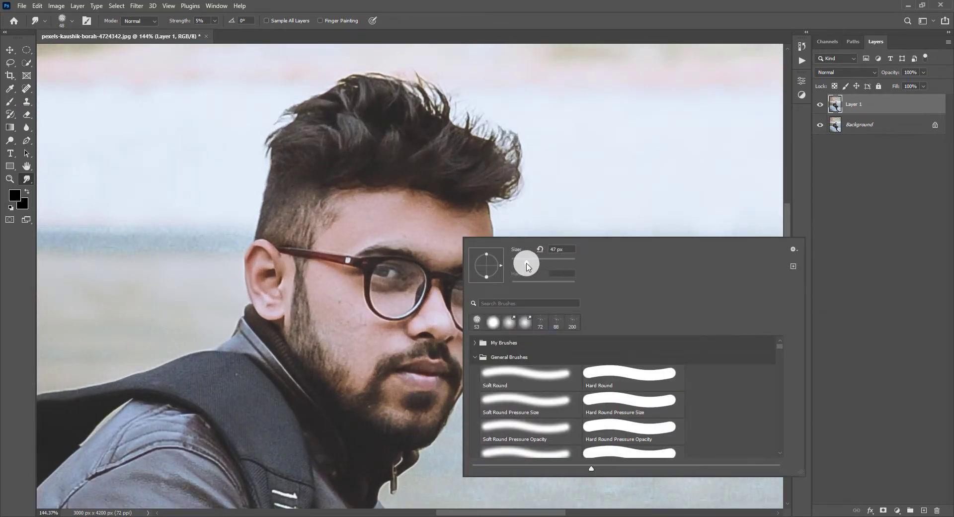
left_click_drag(527, 266, 524, 266)
left_click(406, 235)
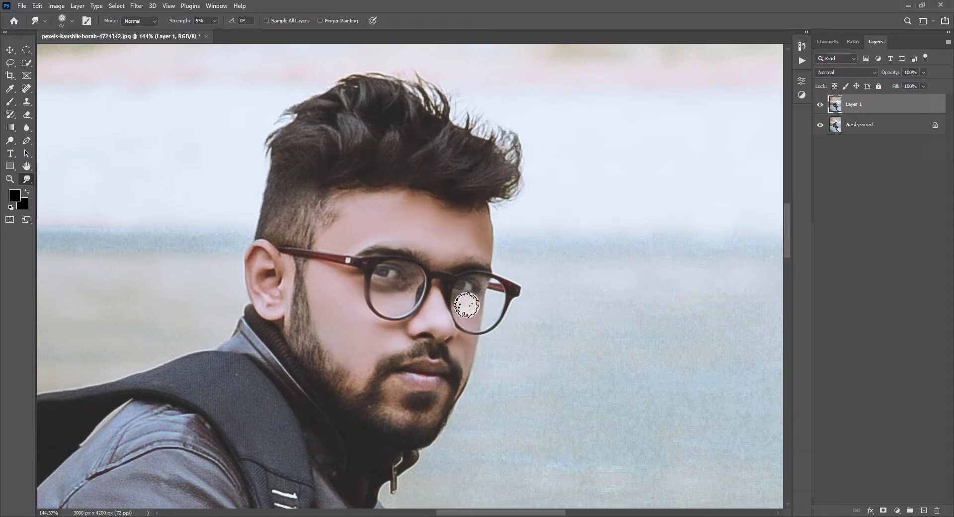
Enlarge the smudge brush from 42 px to 66 px.
scroll(399, 341, "down", 5)
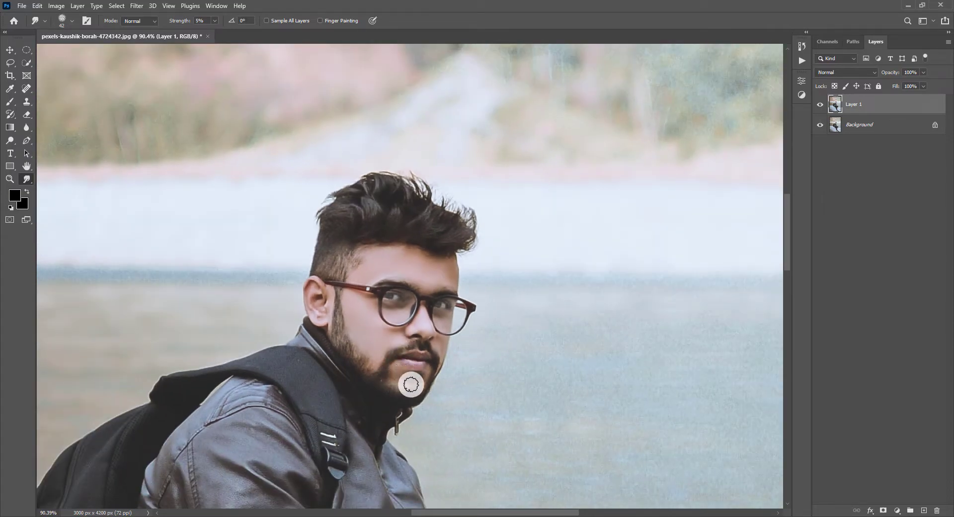
scroll(422, 375, "down", 5)
scroll(428, 338, "down", 1)
right_click(553, 380)
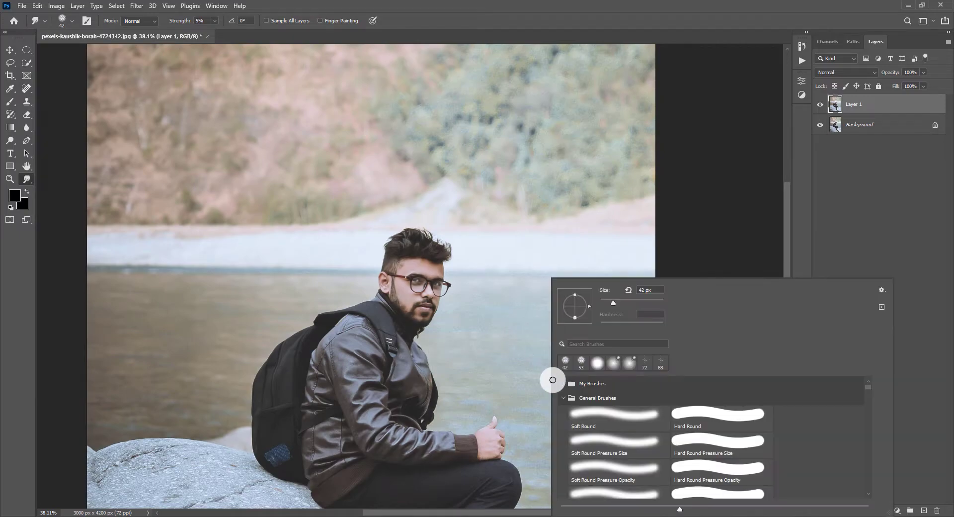
left_click_drag(614, 307, 617, 306)
left_click(494, 440)
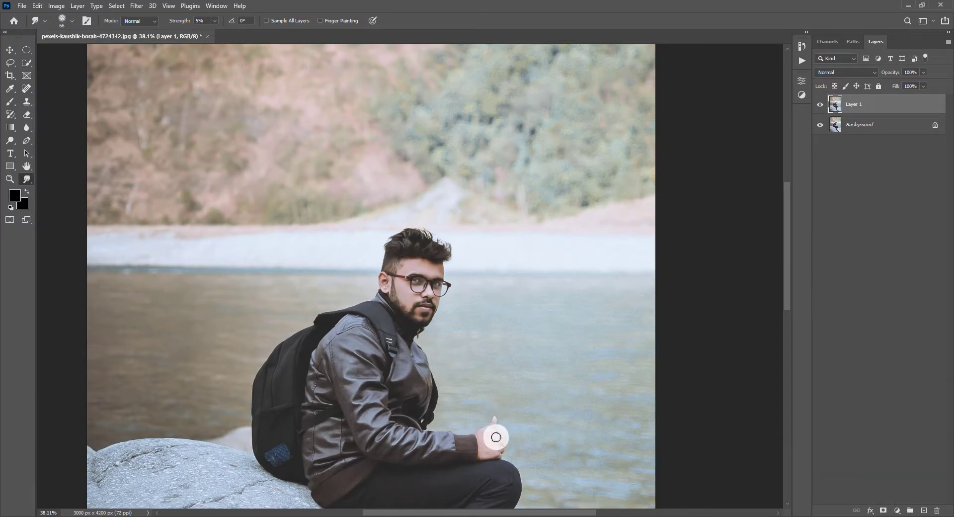
scroll(492, 427, "down", 2)
scroll(437, 206, "up", 2)
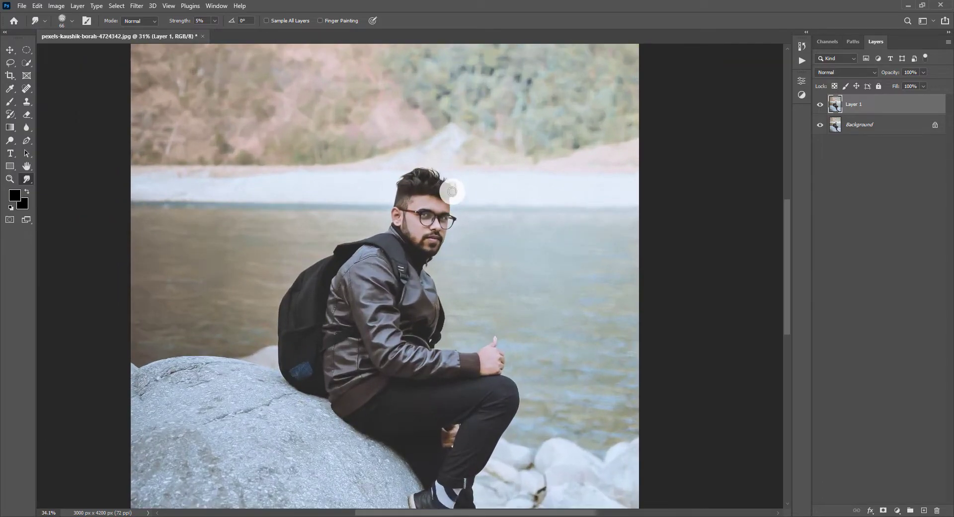
scroll(428, 200, "up", 2)
scroll(427, 200, "up", 1)
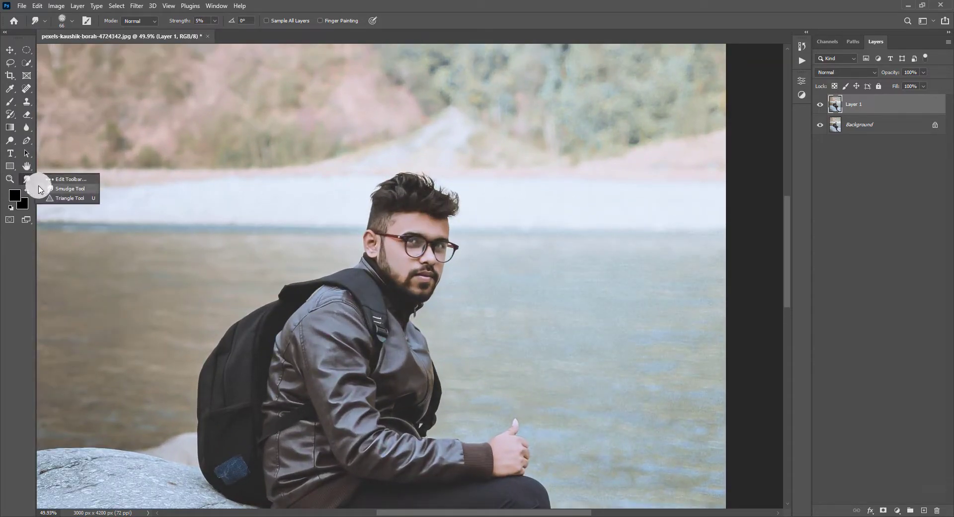
Try the Hair Close and Hair Single brush presets, sizing one to 48 px.
right_click(383, 219)
scroll(494, 375, "down", 2)
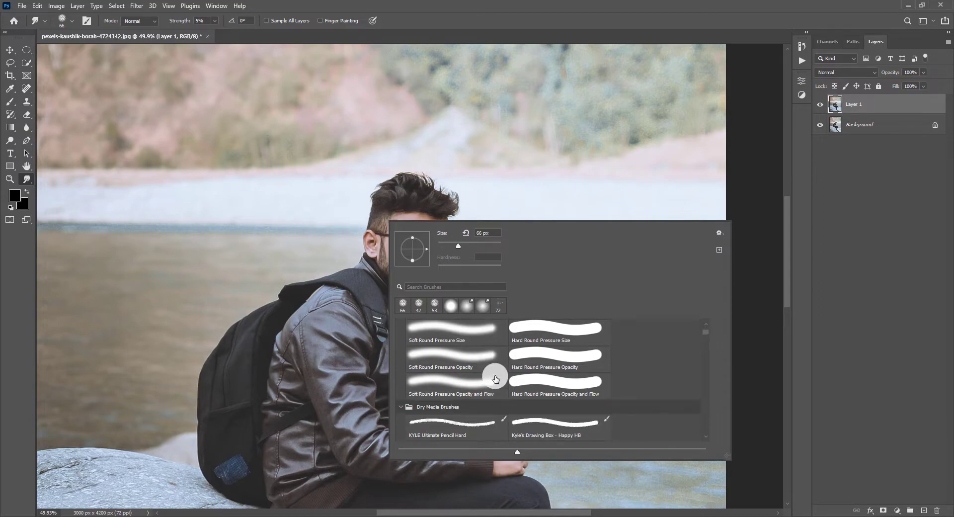
scroll(494, 375, "down", 3)
scroll(495, 376, "down", 3)
scroll(605, 386, "down", 3)
scroll(604, 387, "down", 1)
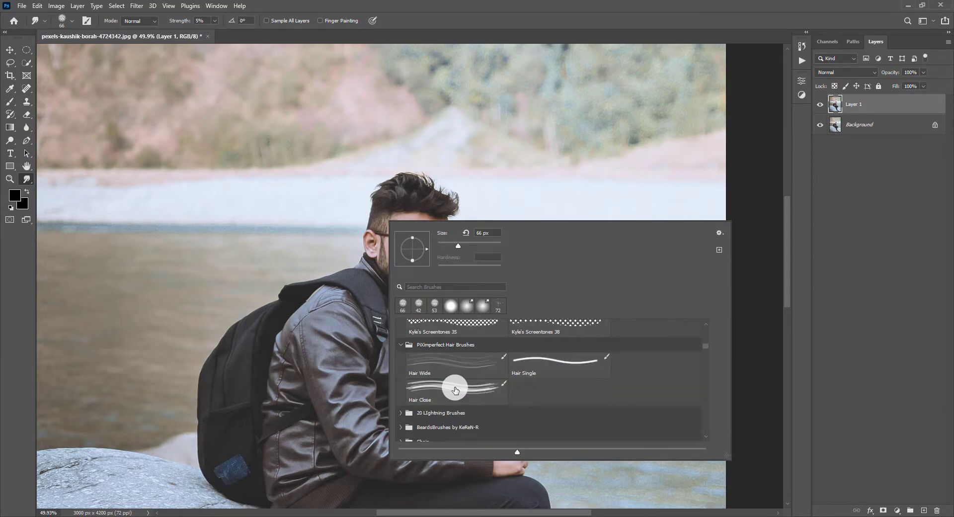
left_click(450, 387)
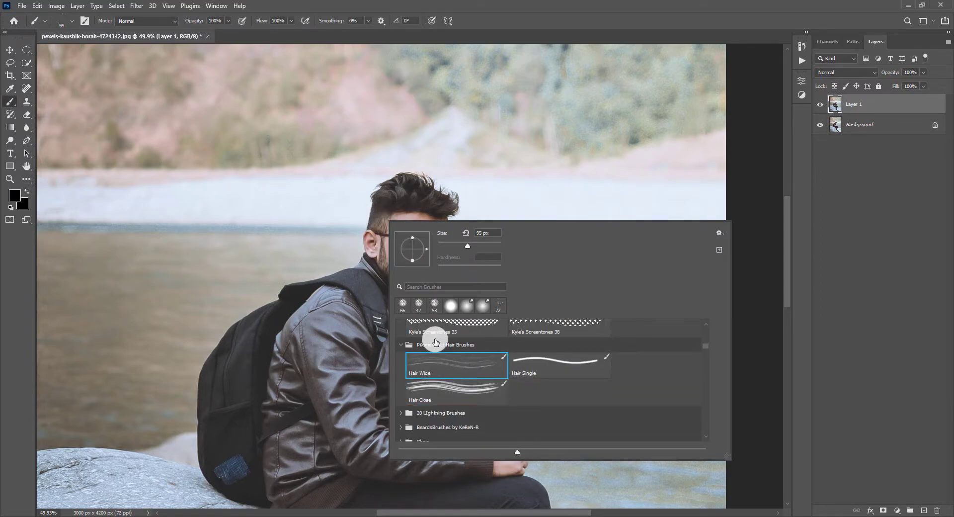
left_click(550, 358)
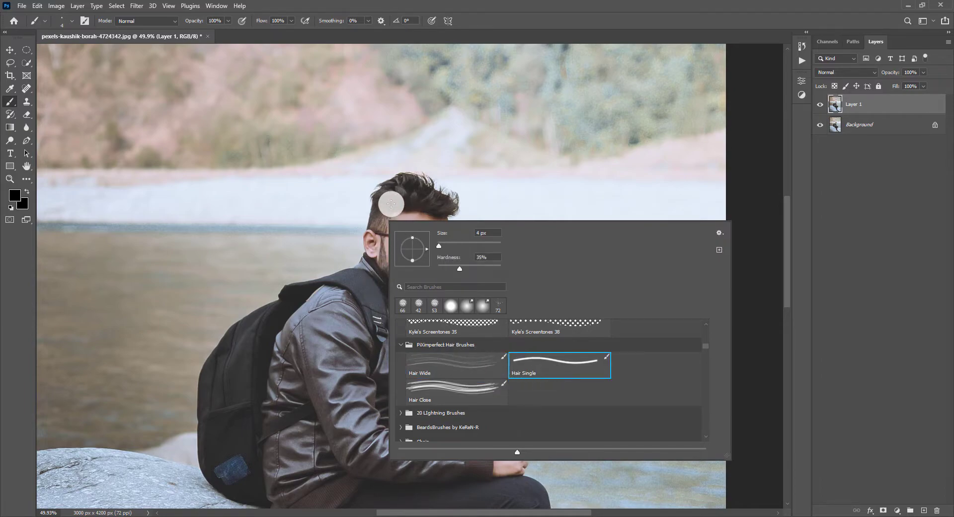
left_click_drag(439, 246, 453, 246)
left_click(424, 386)
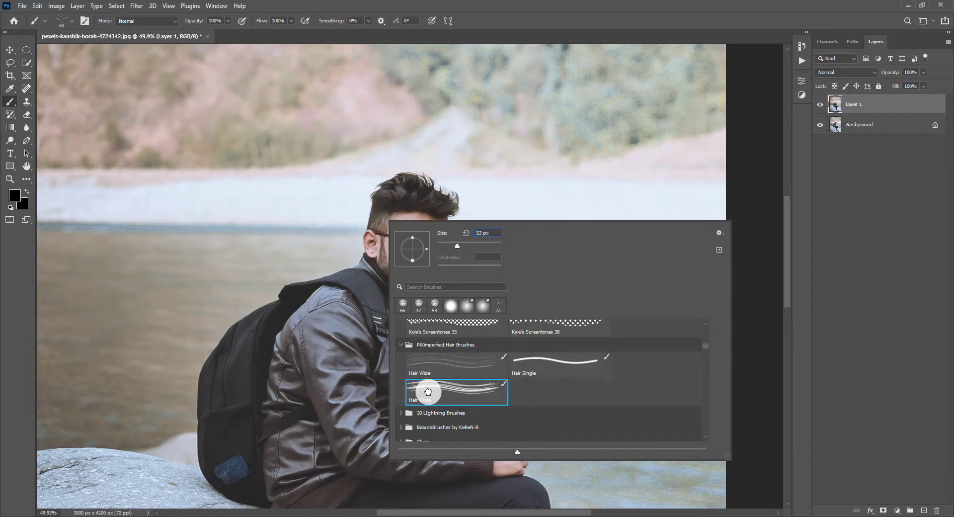
Choose the Hair 3 brush from hair_brush_set_by_para_vine at 99 px.
scroll(436, 406, "down", 2)
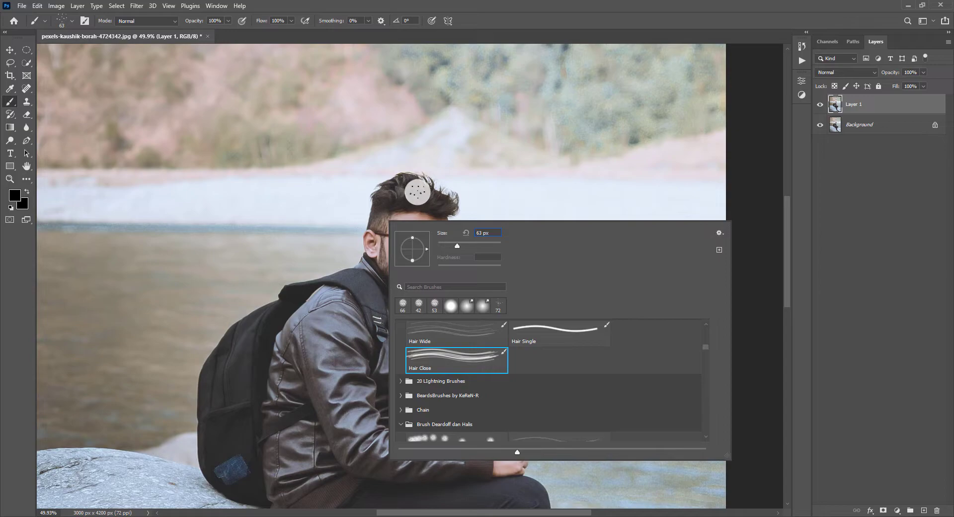
scroll(462, 364, "down", 3)
scroll(463, 380, "down", 2)
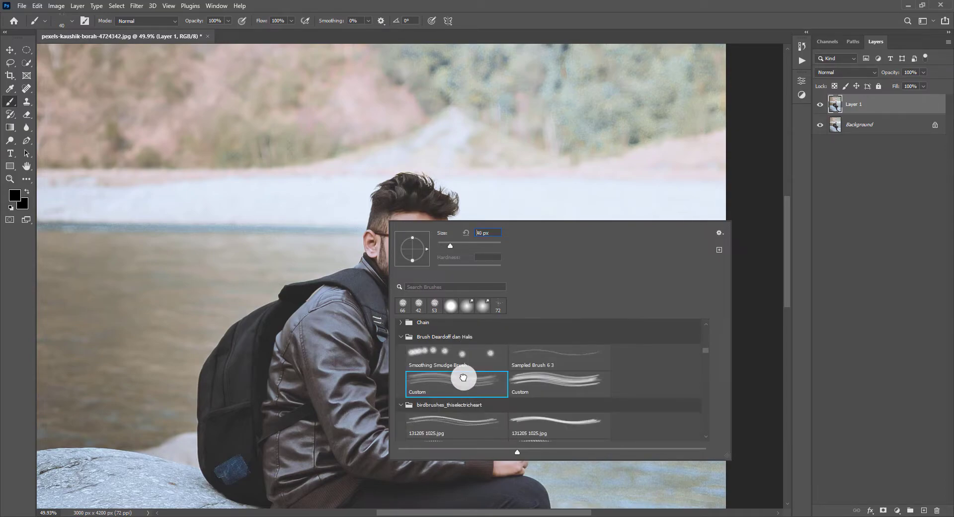
scroll(464, 383, "down", 1)
scroll(475, 405, "down", 1)
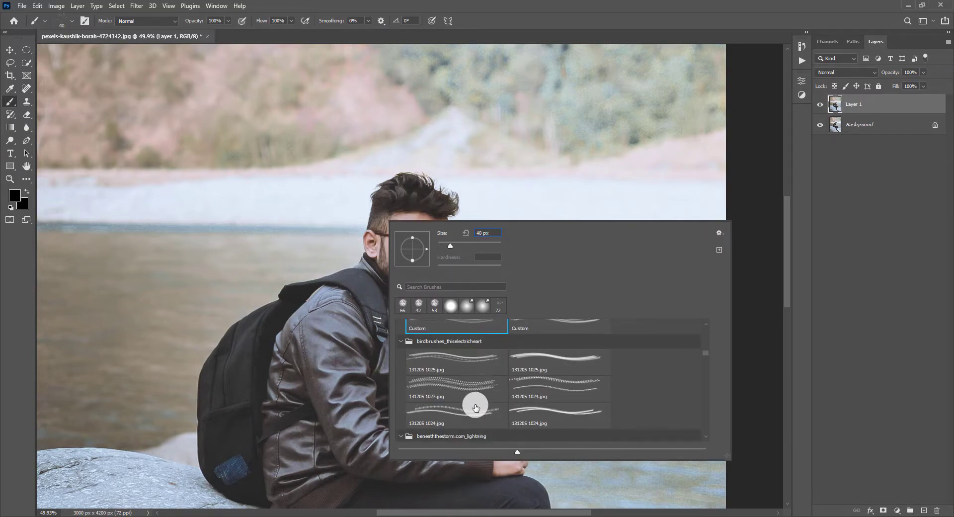
scroll(476, 406, "down", 2)
scroll(475, 403, "down", 2)
scroll(475, 403, "down", 2)
scroll(477, 403, "down", 2)
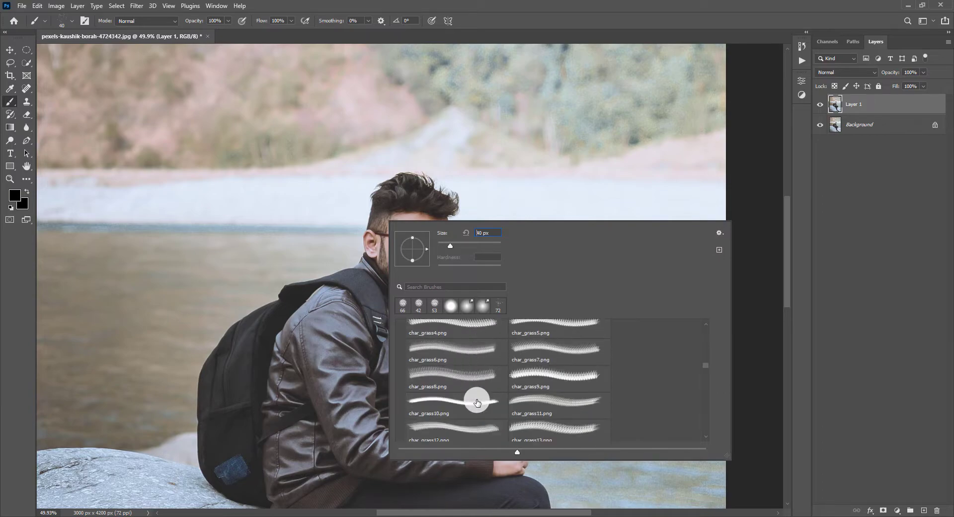
left_click_drag(708, 366, 706, 390)
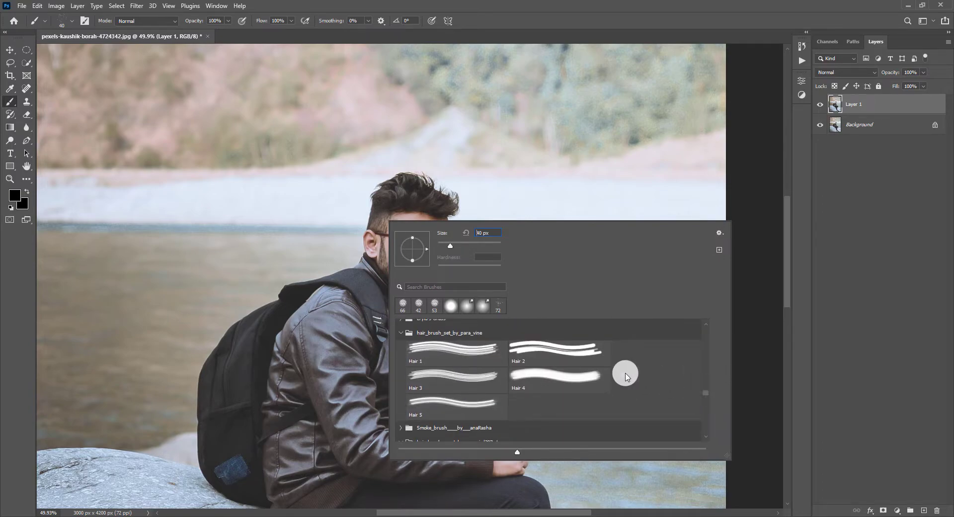
left_click(465, 357)
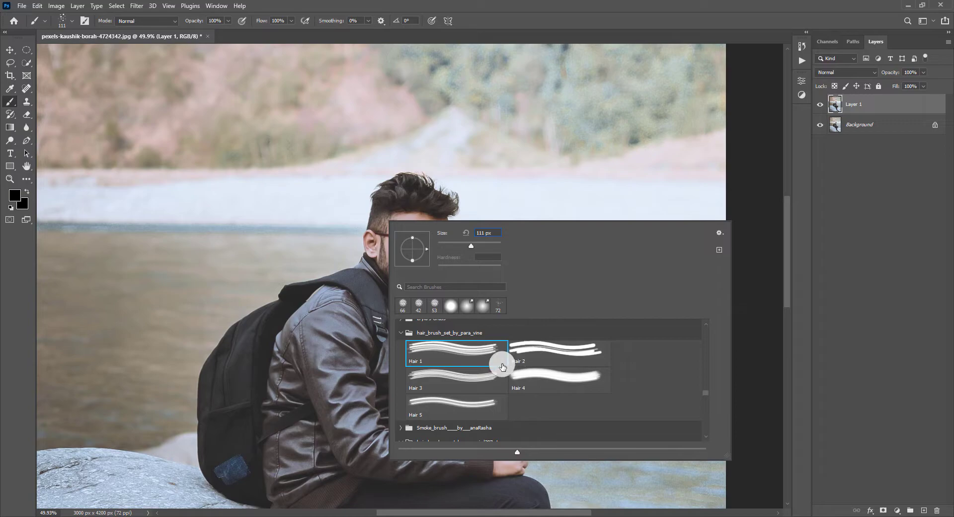
left_click(453, 385)
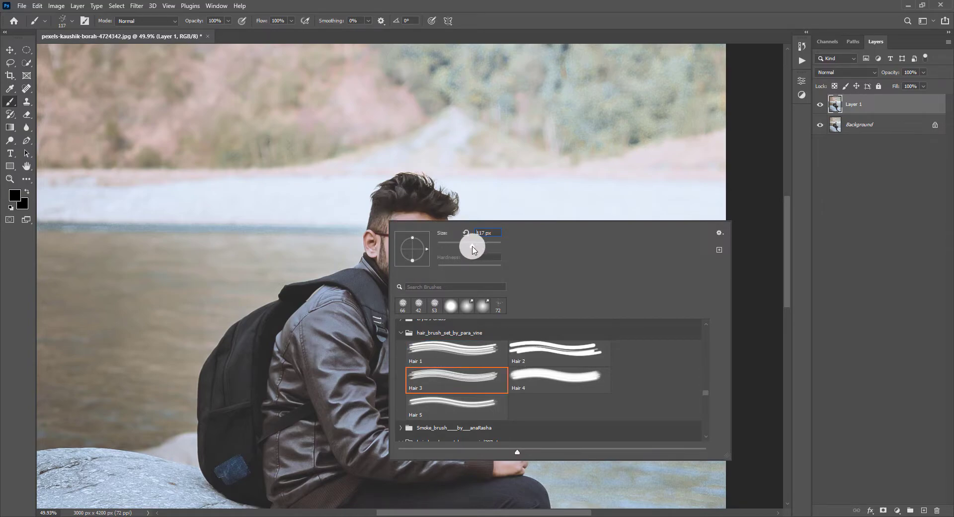
left_click_drag(472, 249, 469, 246)
Paint a test Hair 3 dab on top of the hair, then undo it.
left_click(440, 203)
scroll(441, 204, "up", 3)
scroll(442, 199, "up", 2)
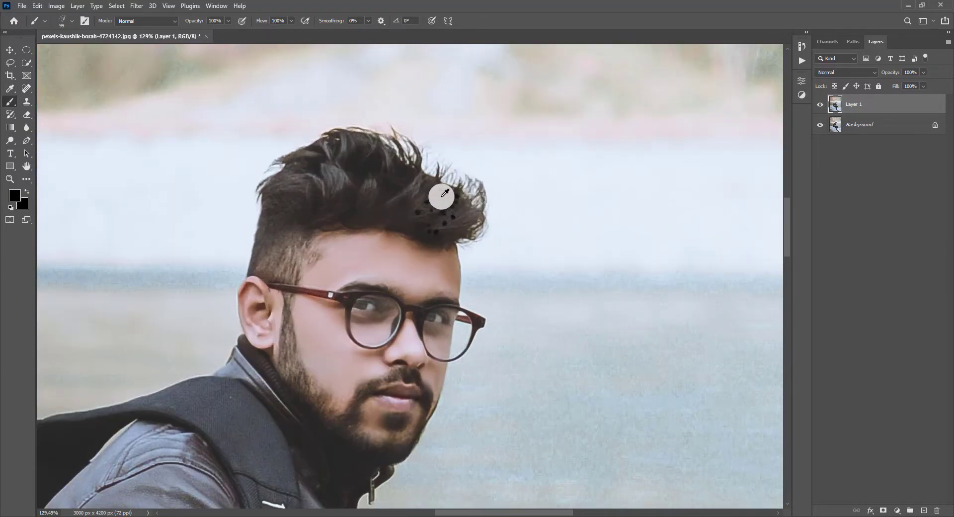
key("ctrl+z")
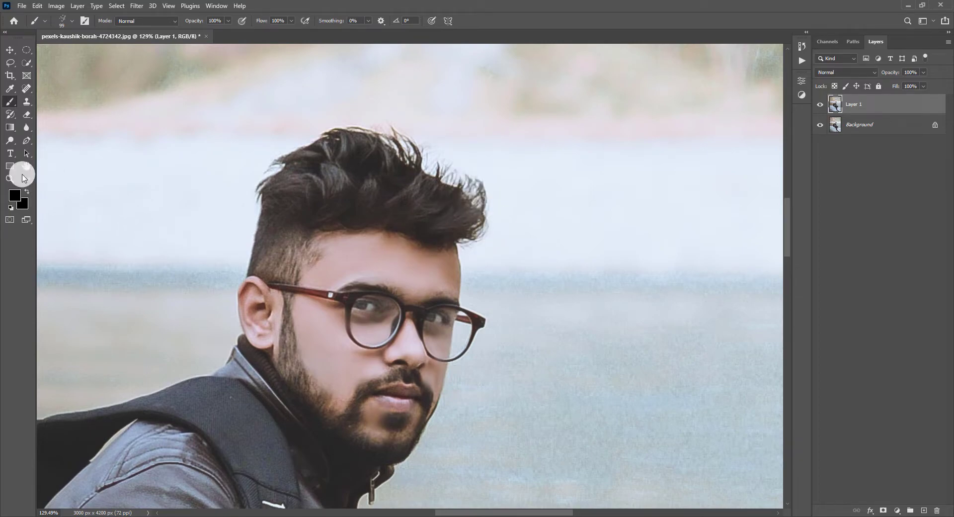
Reselect the Smudge Tool and give it the Hair 3 strand tip at a smaller size.
left_click(27, 179)
left_click(54, 189)
right_click(387, 200)
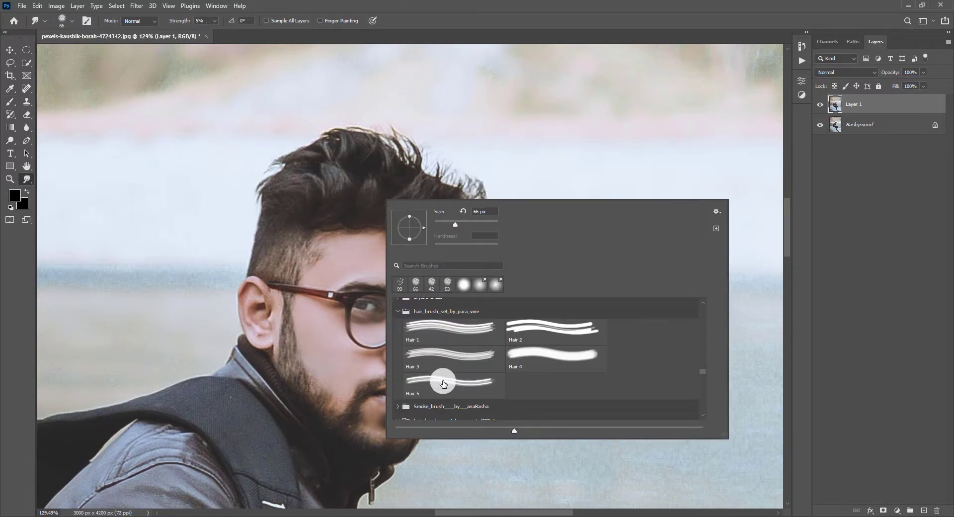
left_click(444, 383)
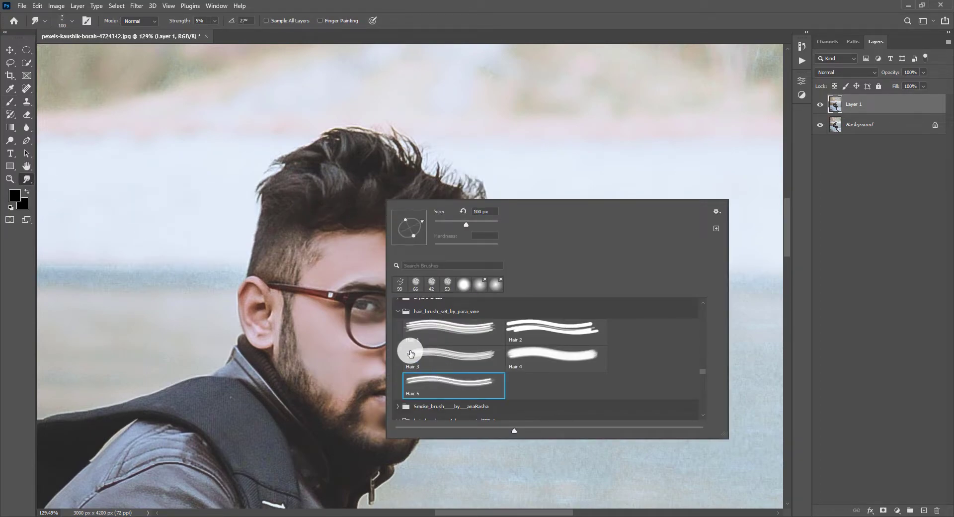
left_click(442, 336)
left_click(433, 362)
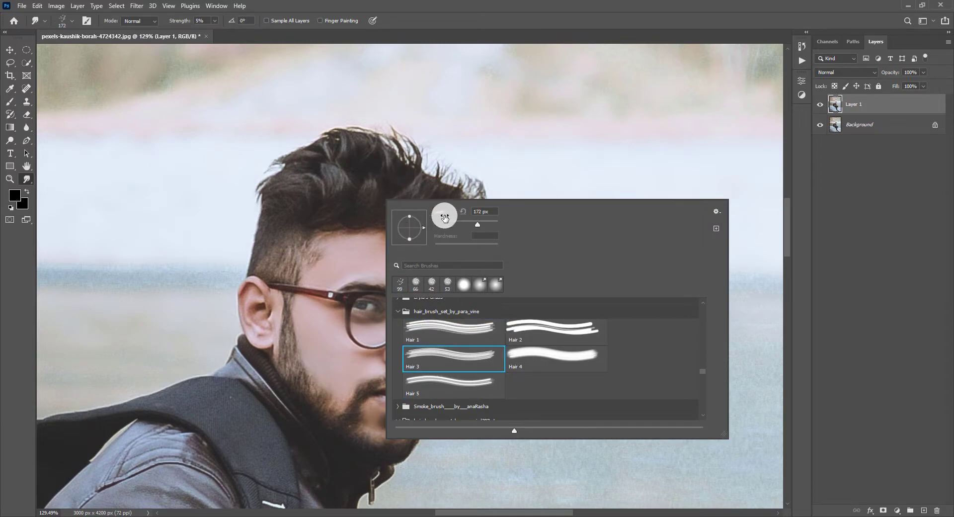
left_click_drag(445, 217, 418, 183)
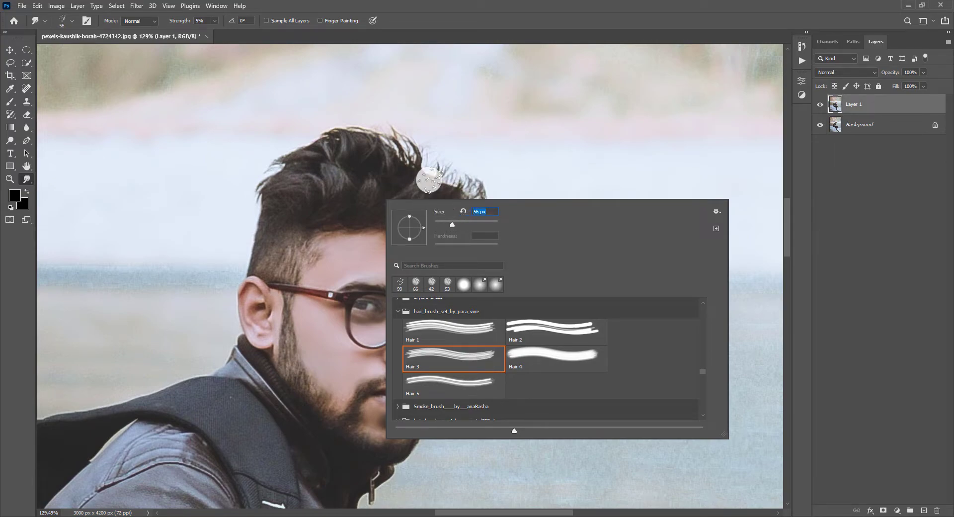
Set smudge strength to 69% and pull the hair tips and right side upward into spikes.
left_click_drag(172, 21, 214, 25)
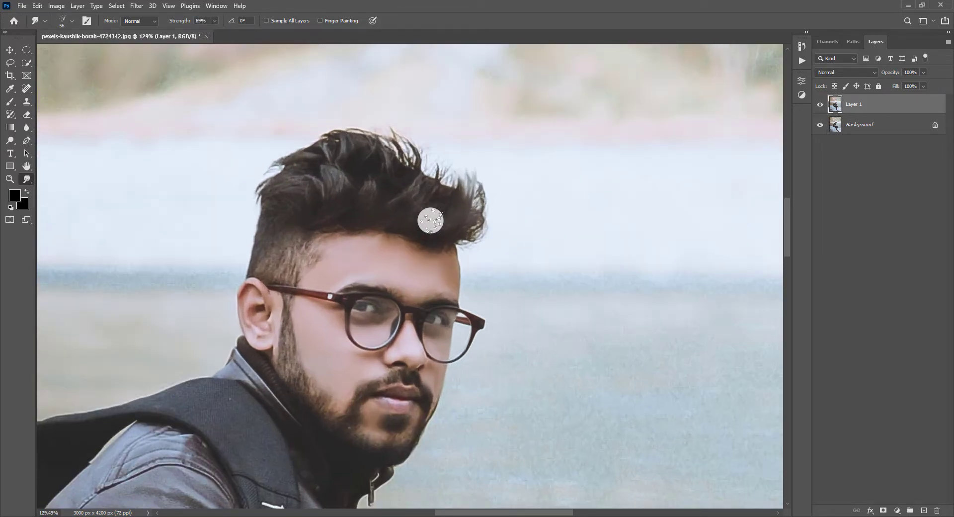
left_click_drag(428, 225, 448, 143)
mouse_move(438, 205)
left_mouse_down()
mouse_move(428, 185)
mouse_move(404, 187)
mouse_move(402, 215)
mouse_move(458, 240)
mouse_move(472, 213)
mouse_move(432, 144)
mouse_move(390, 211)
mouse_move(375, 136)
left_mouse_up()
mouse_move(375, 136)
left_mouse_down()
mouse_move(392, 221)
mouse_move(358, 127)
mouse_move(341, 139)
mouse_move(348, 210)
mouse_move(326, 207)
mouse_move(273, 160)
mouse_move(246, 176)
mouse_move(330, 207)
mouse_move(353, 194)
mouse_move(302, 142)
mouse_move(394, 187)
mouse_move(415, 186)
mouse_move(351, 129)
mouse_move(426, 154)
mouse_move(426, 199)
left_mouse_up()
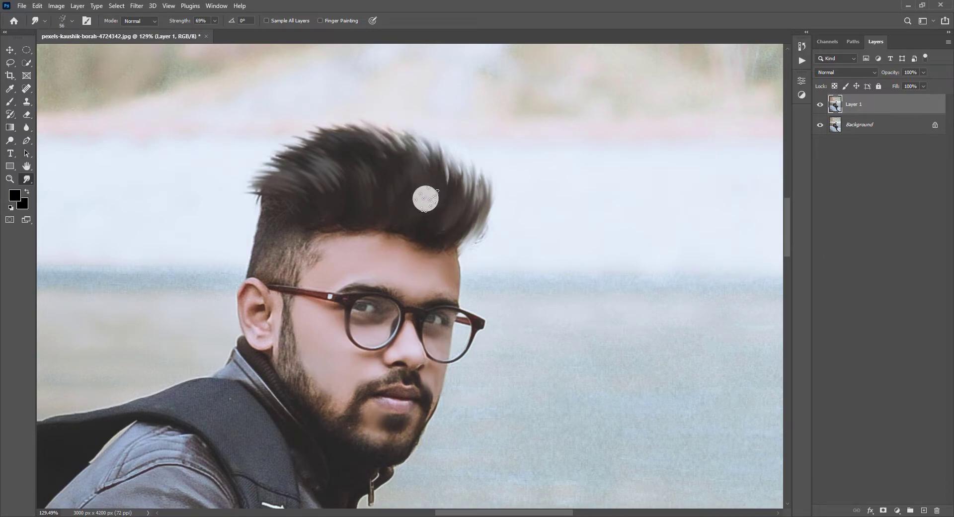
scroll(426, 199, "down", 2)
scroll(452, 222, "down", 1)
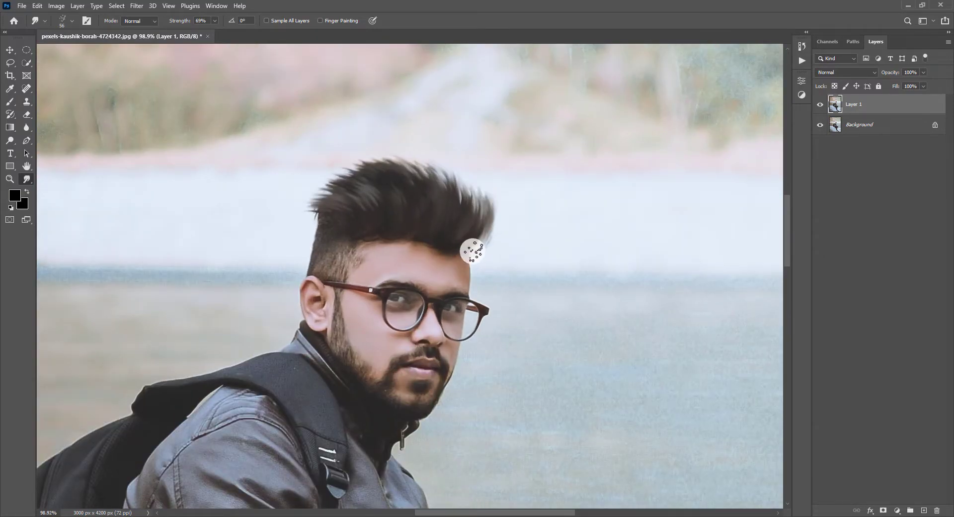
mouse_move(472, 251)
left_mouse_down()
mouse_move(453, 230)
mouse_move(436, 175)
mouse_move(415, 159)
mouse_move(418, 215)
mouse_move(348, 221)
mouse_move(333, 211)
mouse_move(343, 222)
mouse_move(364, 211)
mouse_move(318, 191)
mouse_move(370, 185)
mouse_move(400, 207)
left_mouse_up()
Browse the brush presets and pick the Hair Wide brush.
right_click(400, 207)
scroll(474, 356, "down", 3)
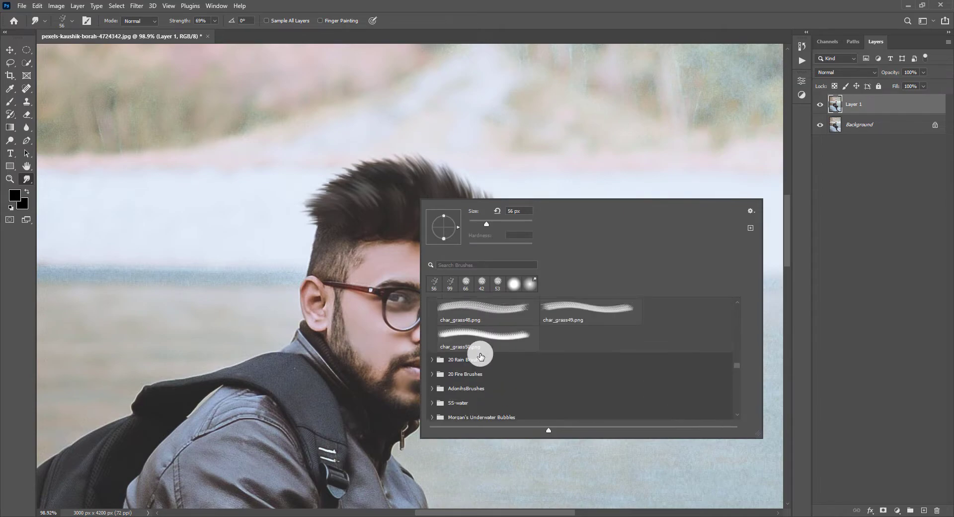
scroll(479, 353, "down", 3)
scroll(486, 348, "up", 3)
scroll(487, 347, "up", 3)
scroll(488, 346, "up", 3)
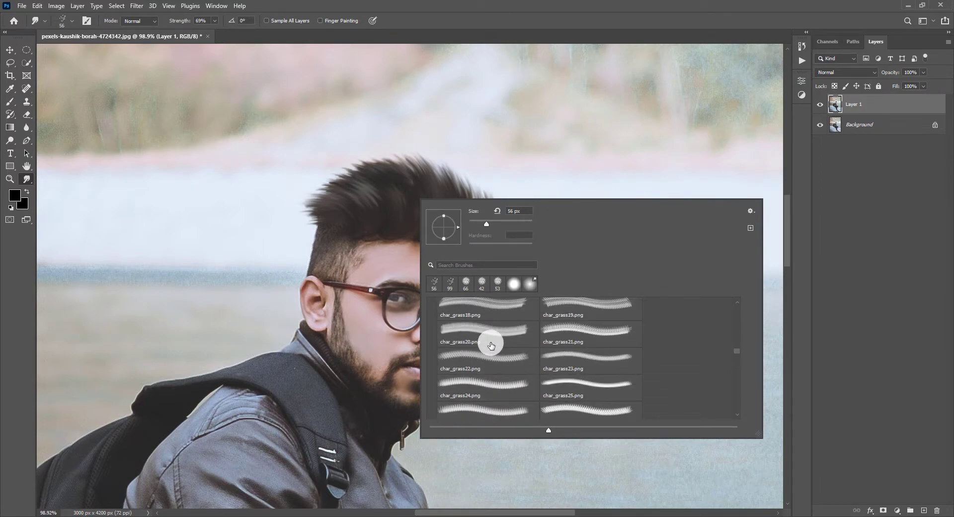
scroll(490, 346, "up", 3)
scroll(491, 345, "up", 3)
scroll(510, 338, "up", 3)
scroll(512, 340, "up", 3)
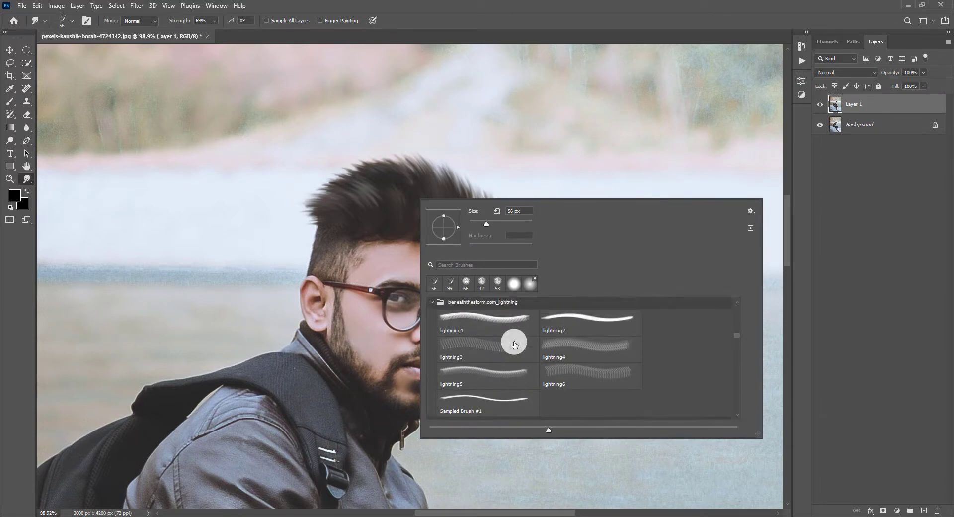
scroll(512, 339, "up", 3)
left_click_drag(737, 336, 737, 321)
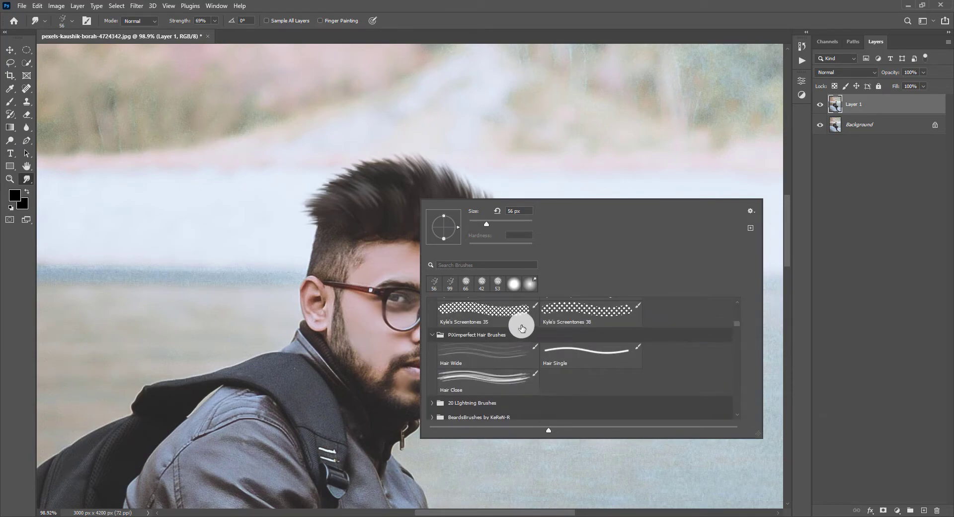
left_click(496, 360)
Reselect the Smudge Tool and try the Hair Wide and Hair Single tips.
left_click(27, 179)
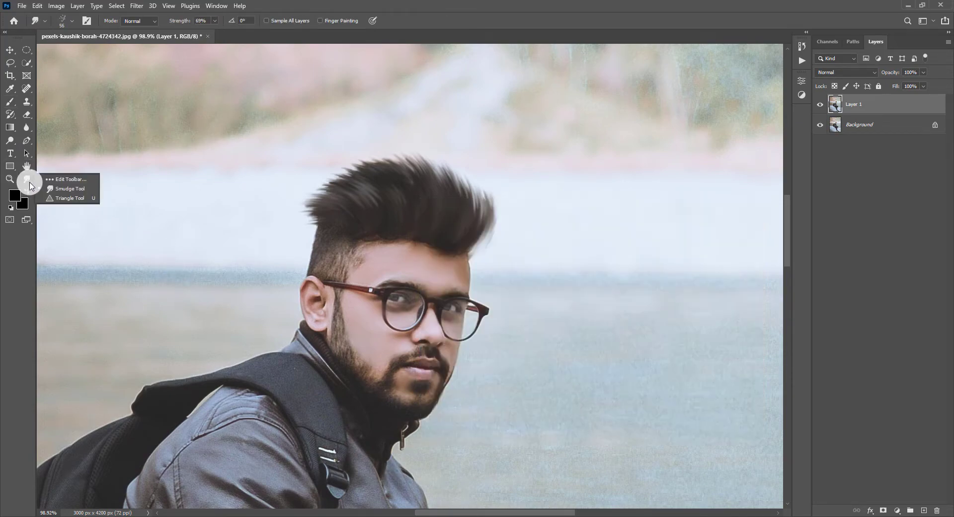
left_click(60, 174)
right_click(340, 232)
scroll(432, 373, "down", 3)
scroll(436, 404, "down", 5)
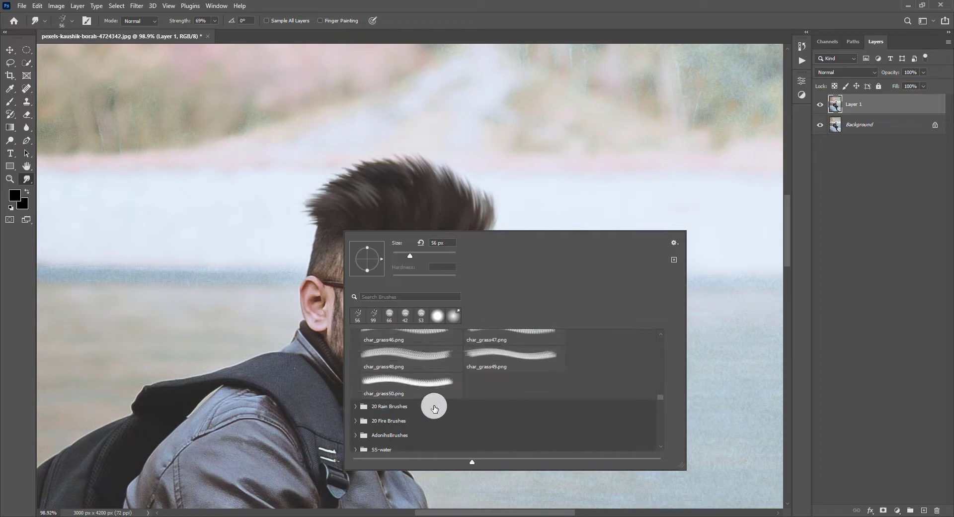
scroll(447, 397, "down", 5)
scroll(453, 393, "down", 5)
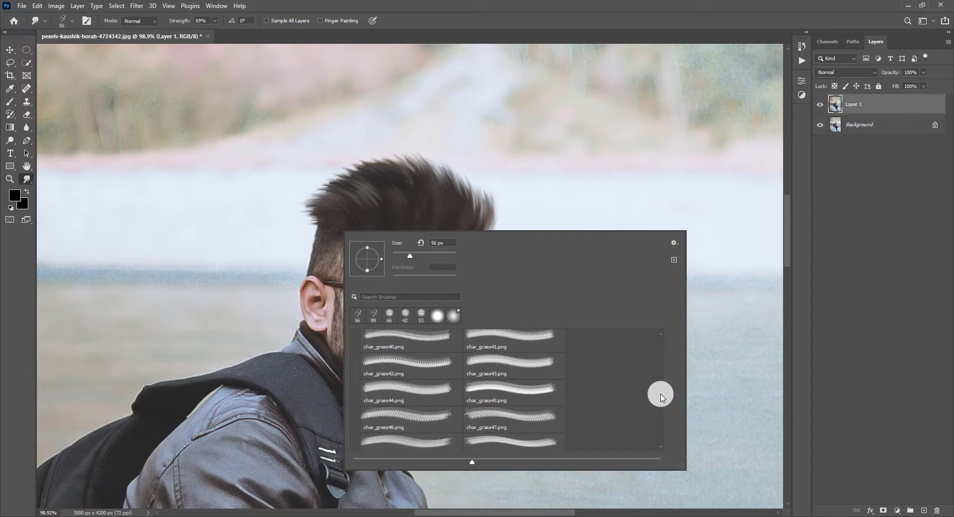
left_click_drag(661, 398, 662, 358)
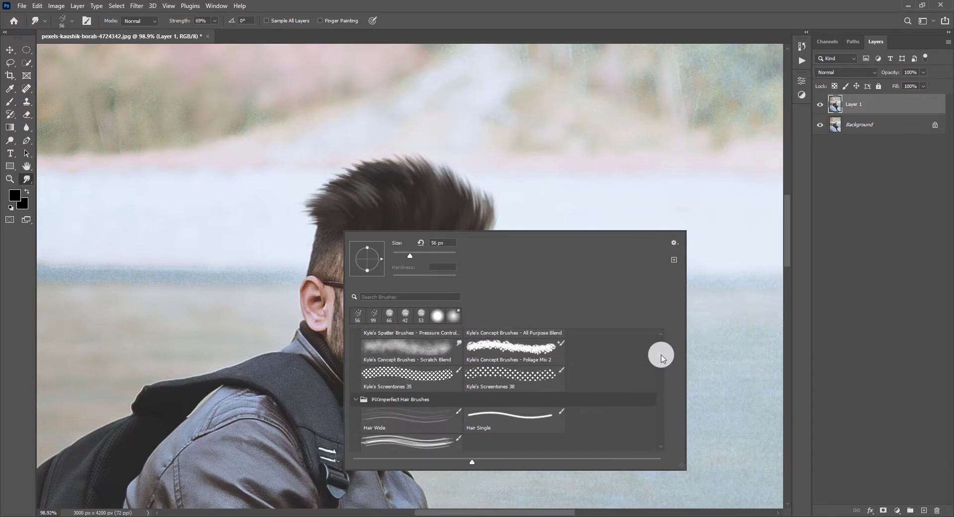
left_click(413, 419)
left_click(497, 420)
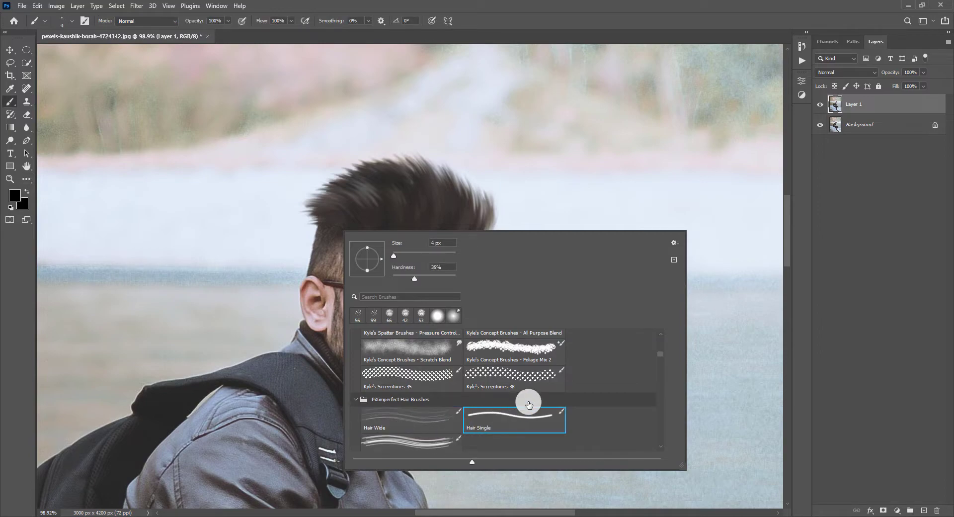
Give the smudge brush the Hair 3 tip and shrink it to 56 px.
scroll(524, 395, "up", 3)
scroll(542, 388, "up", 3)
scroll(596, 368, "up", 2)
mouse_move(660, 349)
left_mouse_down()
mouse_move(654, 494)
mouse_move(662, 401)
left_mouse_up()
left_click(426, 410)
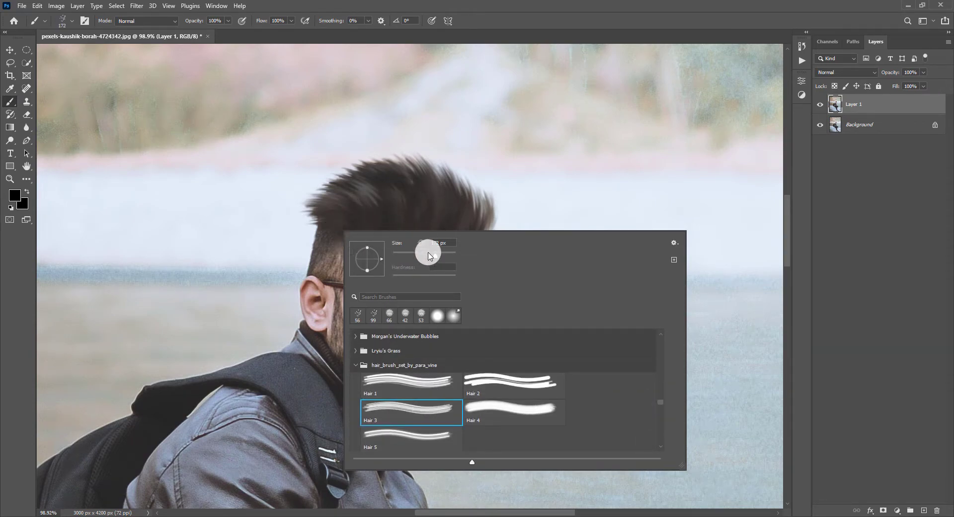
left_click(422, 252)
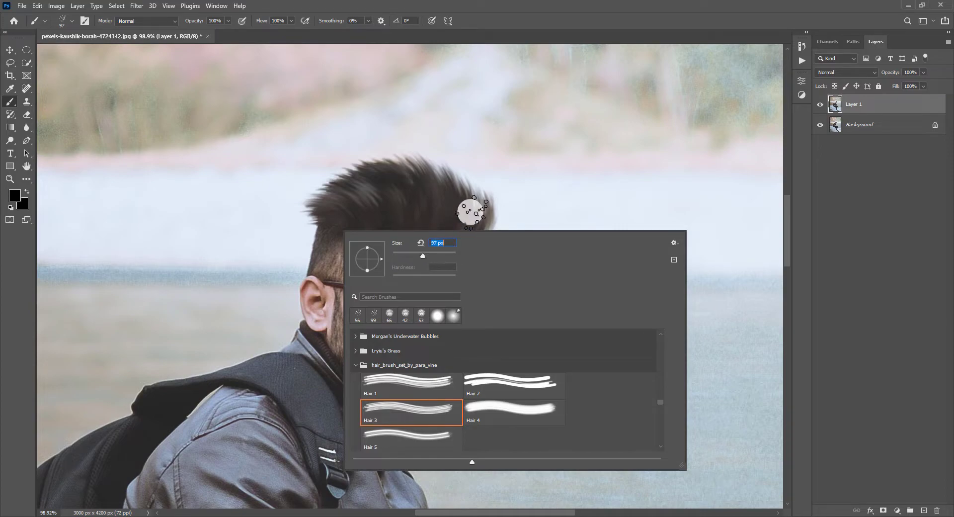
left_click(411, 256)
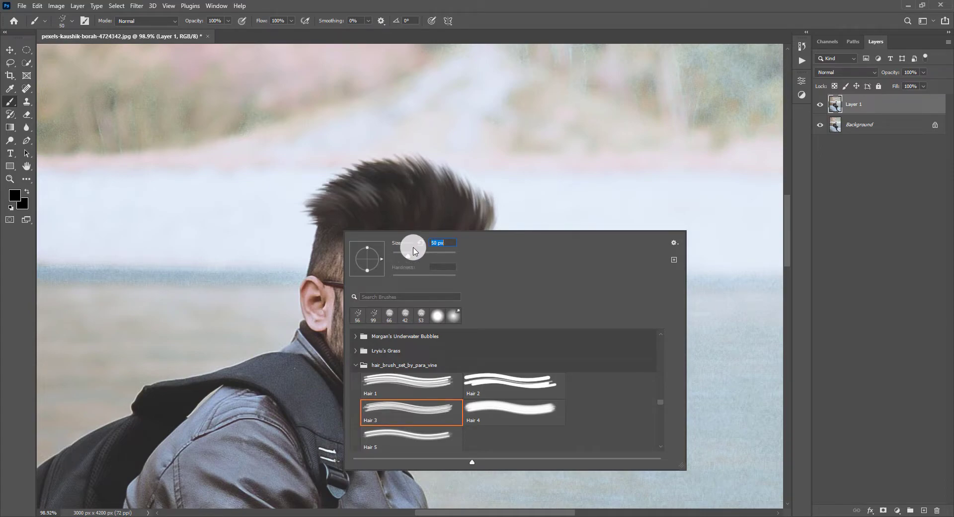
left_click(468, 219)
left_click(26, 179)
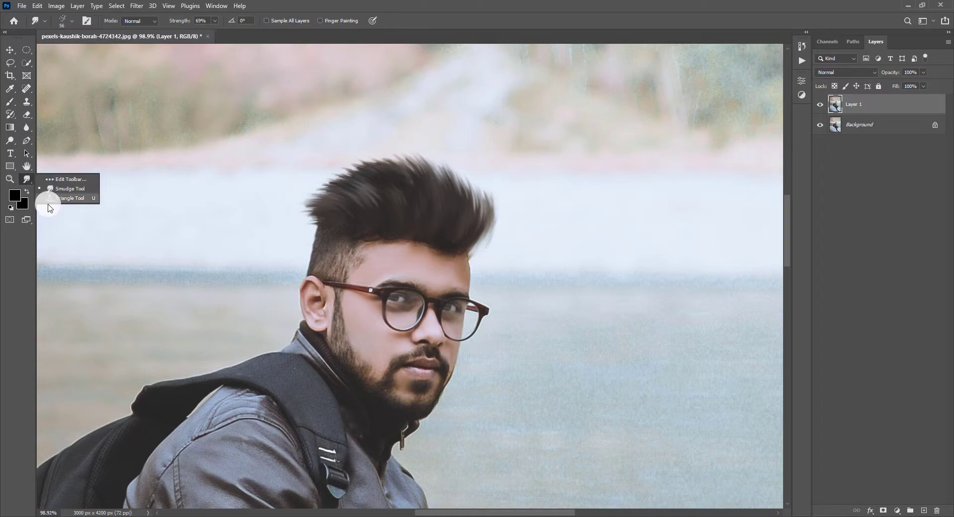
left_click(47, 200)
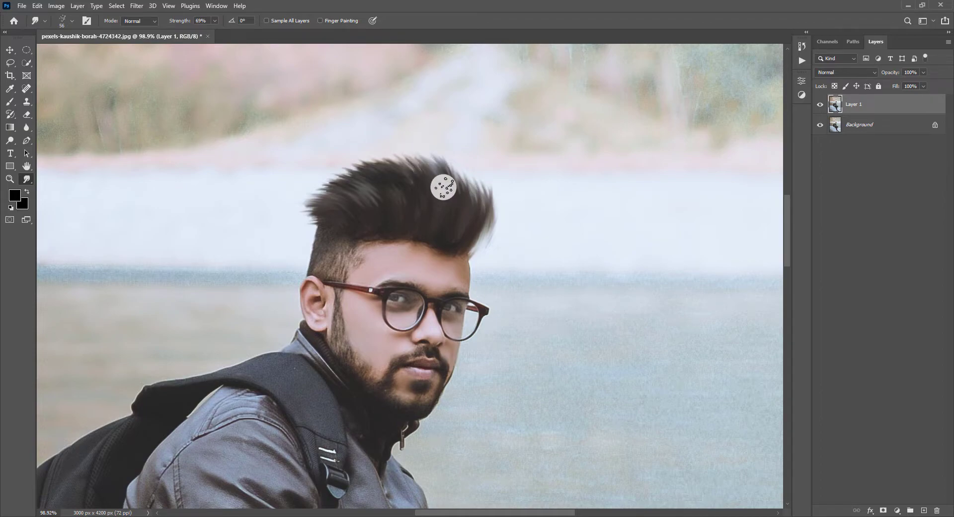
scroll(438, 189, "down", 3)
scroll(397, 202, "up", 2)
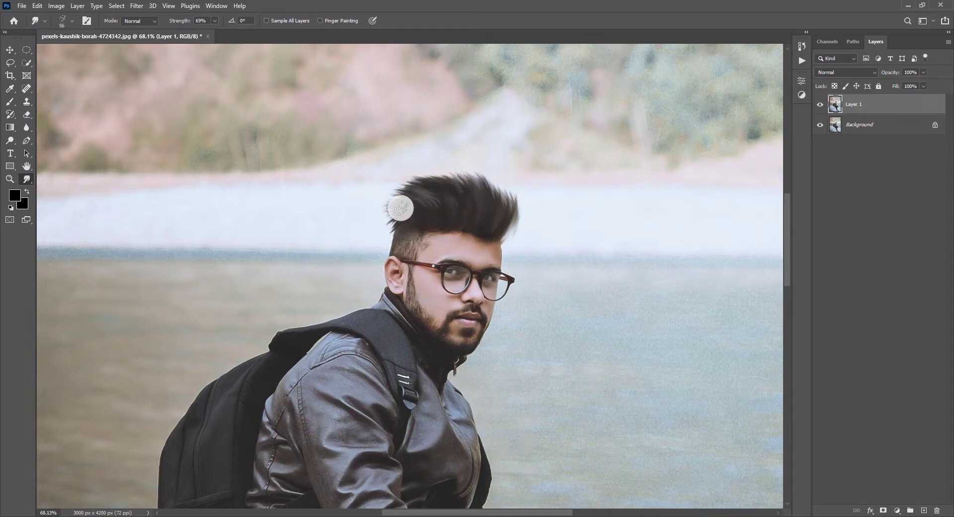
Smudge the hair strands further outward.
scroll(424, 190, "down", 3)
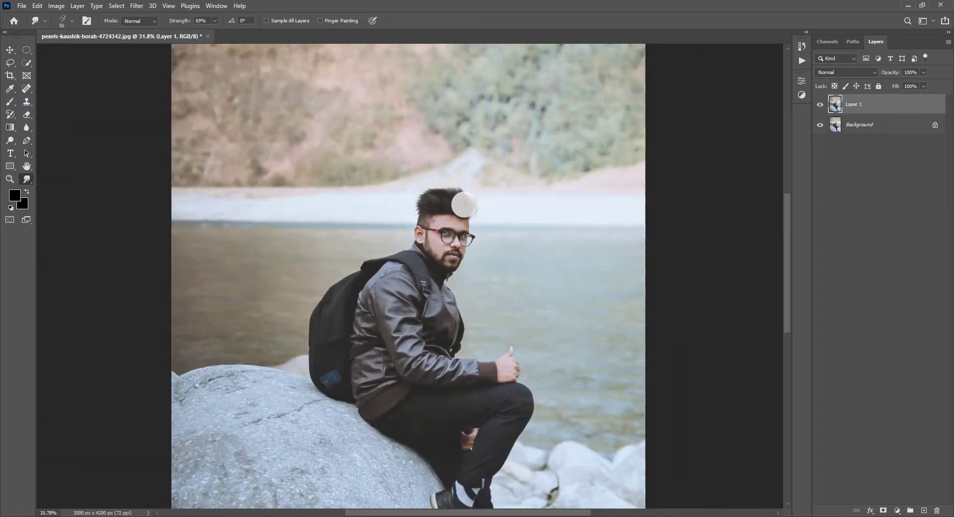
scroll(461, 217, "up", 3)
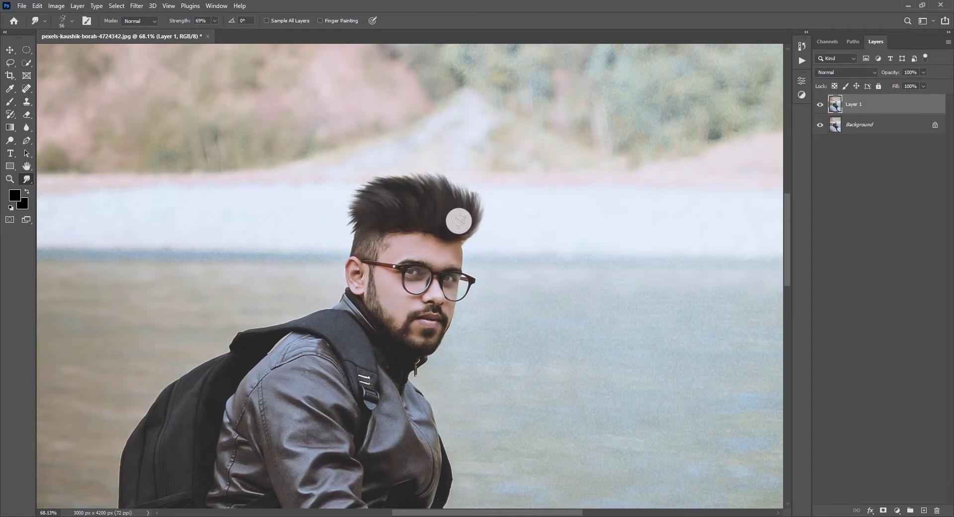
mouse_move(452, 206)
left_mouse_down()
mouse_move(434, 212)
mouse_move(396, 184)
mouse_move(438, 189)
mouse_move(430, 180)
mouse_move(470, 209)
left_mouse_up()
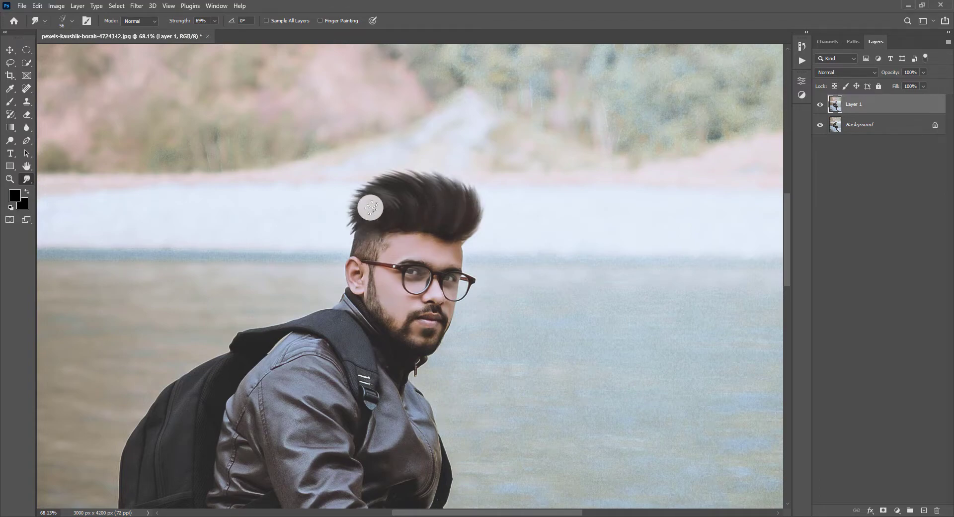
Shrink the smudge brush to 40 and smear the hair's left edge and top into fine spikes.
right_click(413, 197)
left_click_drag(492, 200, 480, 199)
left_click(387, 194)
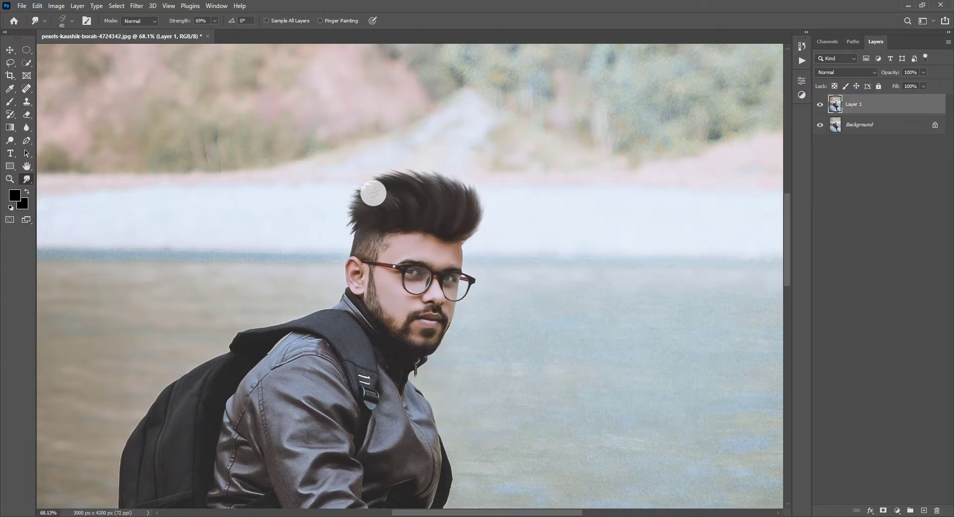
mouse_move(366, 198)
left_mouse_down()
mouse_move(348, 223)
mouse_move(360, 209)
mouse_move(352, 234)
mouse_move(367, 198)
mouse_move(355, 214)
left_mouse_up()
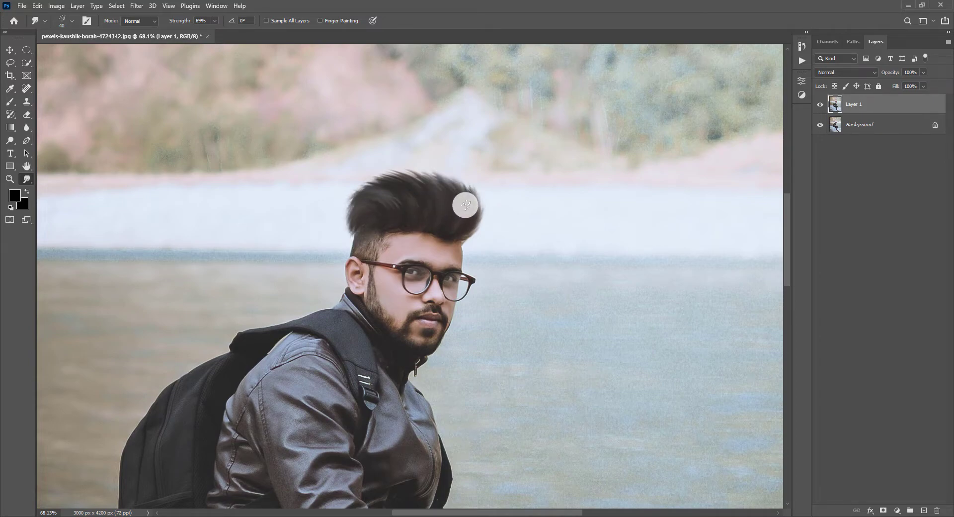
mouse_move(468, 204)
left_mouse_down()
mouse_move(421, 183)
mouse_move(378, 189)
mouse_move(351, 235)
left_mouse_up()
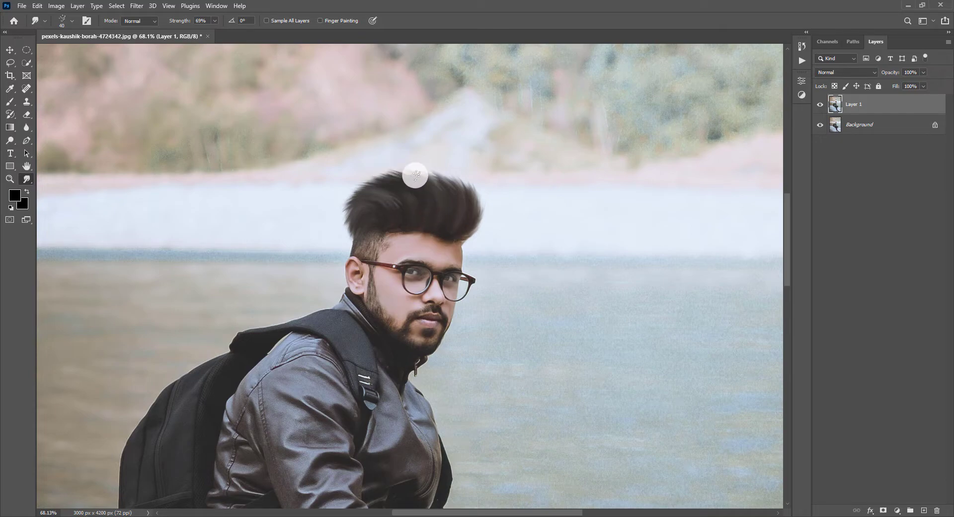
mouse_move(422, 174)
left_mouse_down()
mouse_move(407, 166)
mouse_move(476, 200)
left_mouse_up()
Zoom out and open the Camera Raw filter from the Filter menu.
scroll(476, 200, "down", 3)
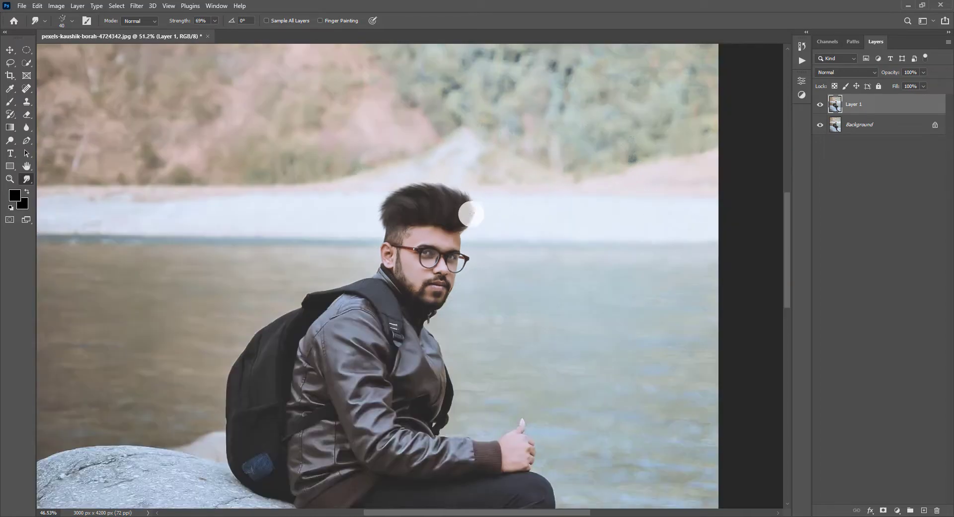
scroll(470, 211, "down", 2)
scroll(441, 212, "down", 1)
scroll(465, 237, "up", 1)
scroll(437, 214, "up", 2)
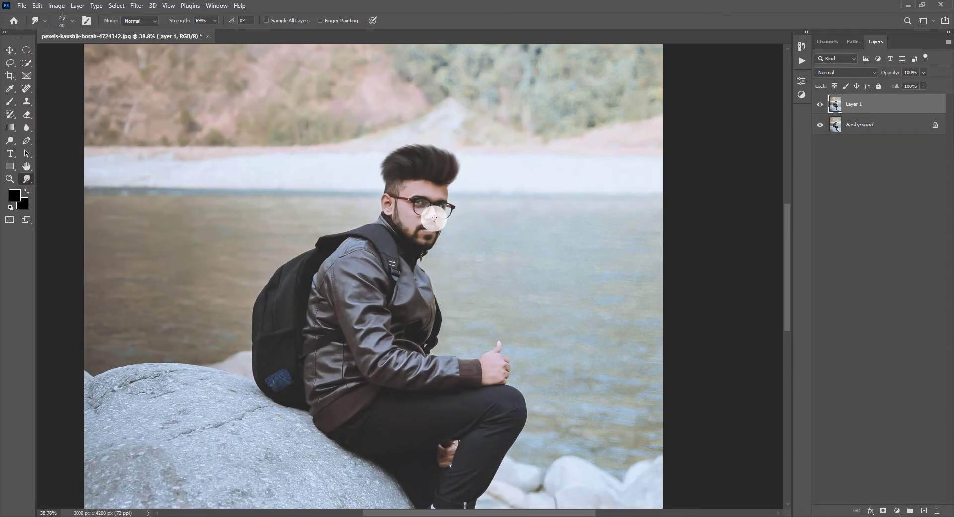
scroll(437, 215, "down", 2)
scroll(435, 213, "down", 1)
scroll(428, 209, "up", 1)
scroll(420, 174, "up", 2)
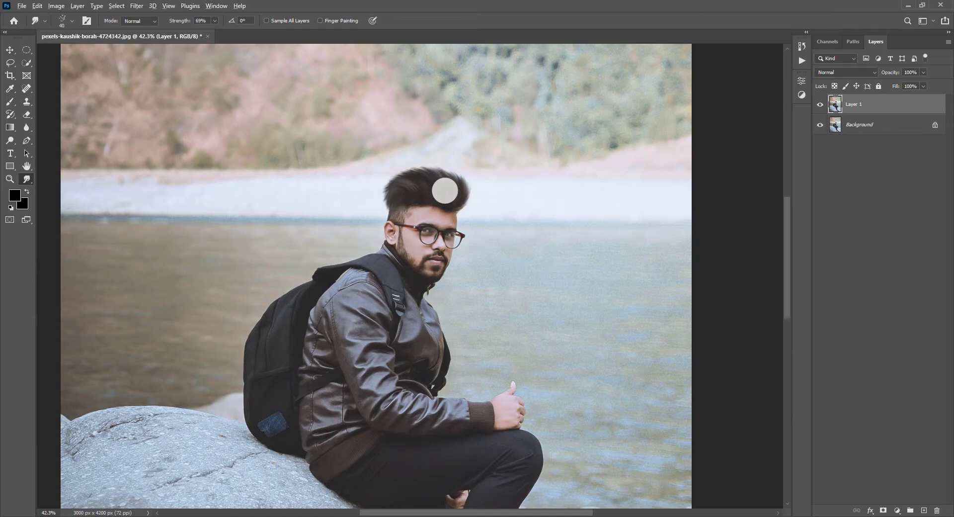
scroll(447, 192, "down", 2)
scroll(479, 179, "down", 1)
scroll(478, 188, "down", 1)
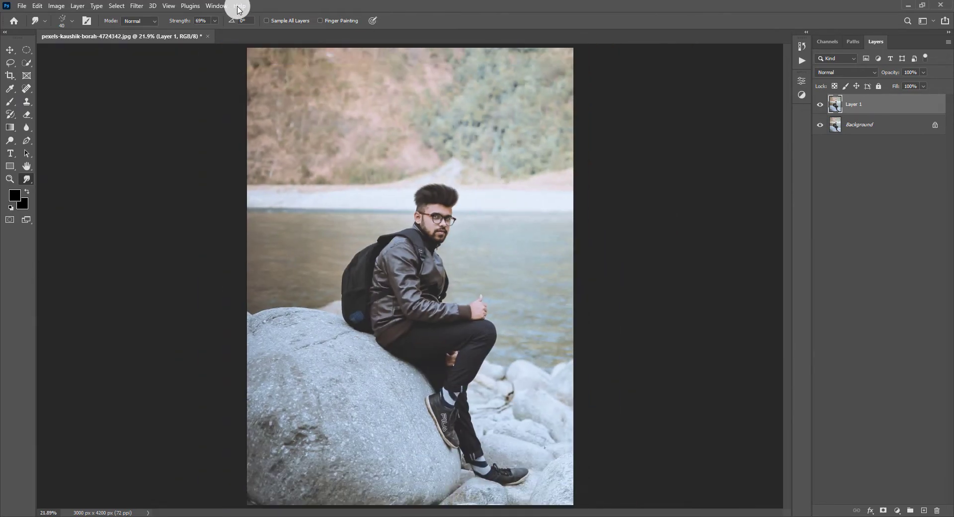
left_click(135, 6)
left_click(175, 85)
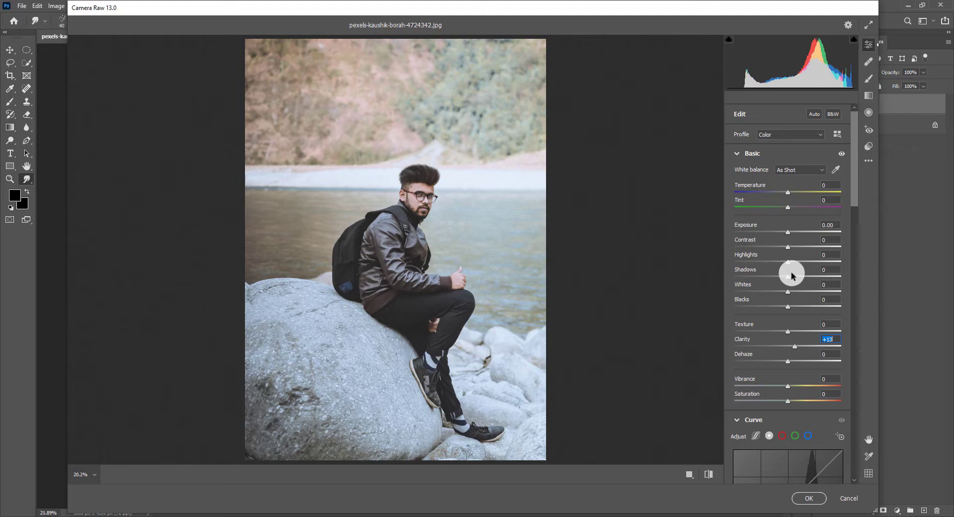
In Camera Raw, raise Shadows to +44, drop Highlights to -54 and boost Vibrance.
mouse_move(792, 276)
left_mouse_down()
mouse_move(811, 275)
mouse_move(771, 300)
left_mouse_up()
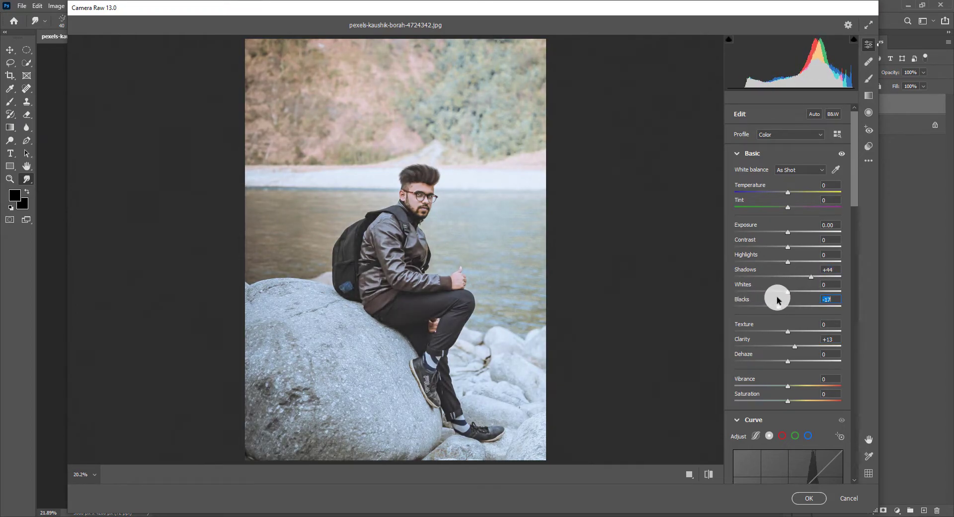
left_click_drag(788, 262, 762, 260)
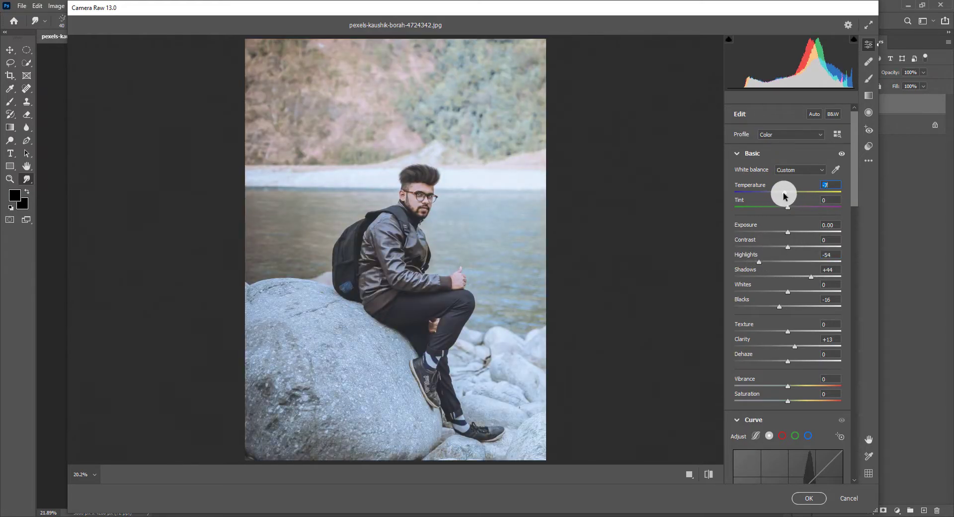
scroll(777, 362, "down", 2)
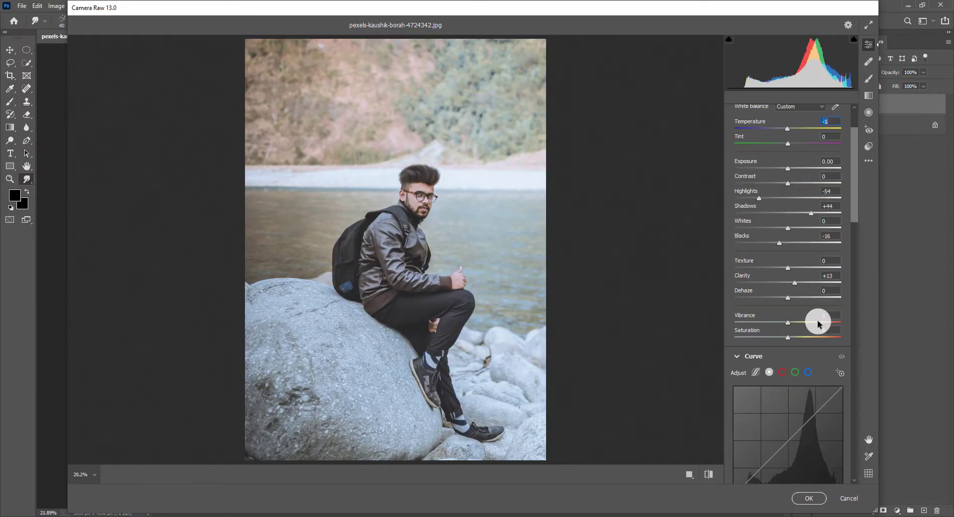
mouse_move(788, 322)
left_mouse_down()
mouse_move(838, 325)
mouse_move(812, 333)
left_mouse_up()
Raise Detail sharpening to 41.
scroll(800, 343, "down", 3)
scroll(784, 357, "down", 4)
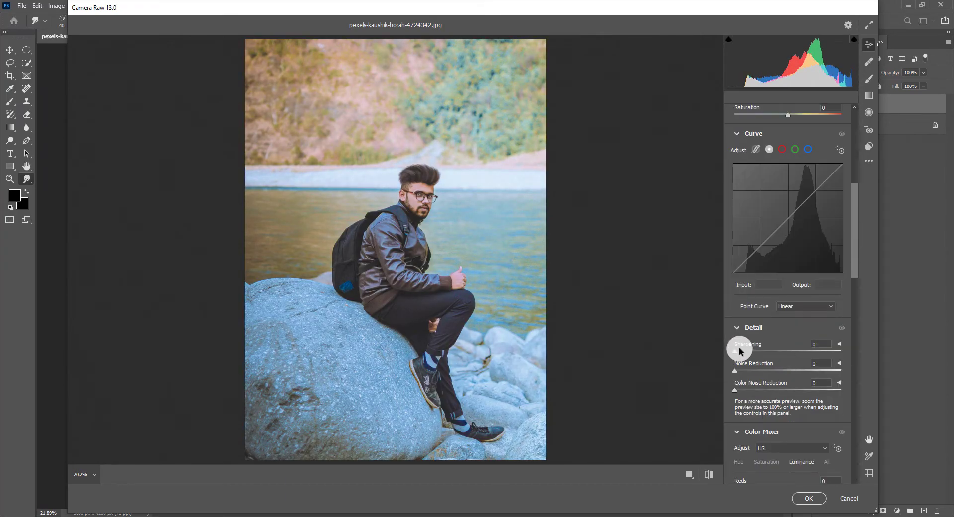
left_click_drag(735, 351, 763, 351)
scroll(751, 377, "down", 5)
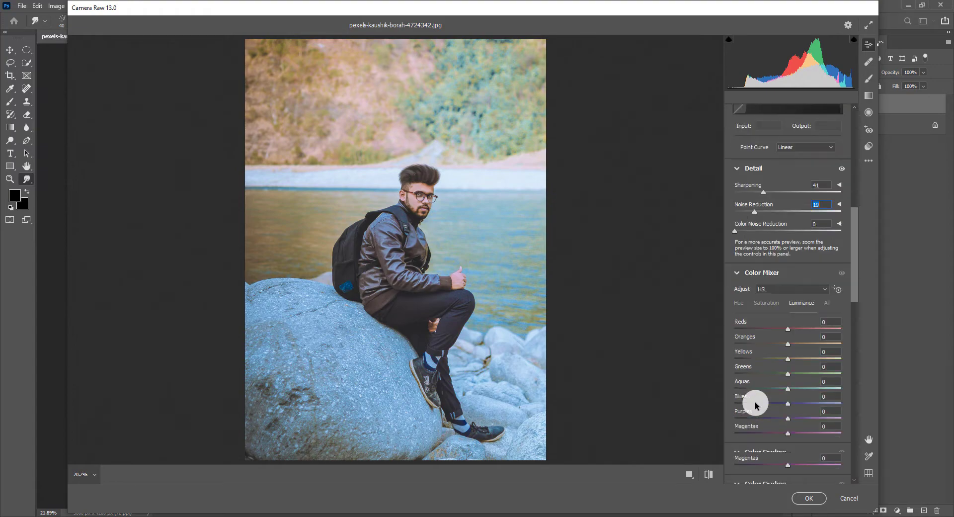
In HSL, slightly lower Orange saturation and brighten Orange luminance.
left_click(767, 303)
left_click_drag(787, 343, 781, 345)
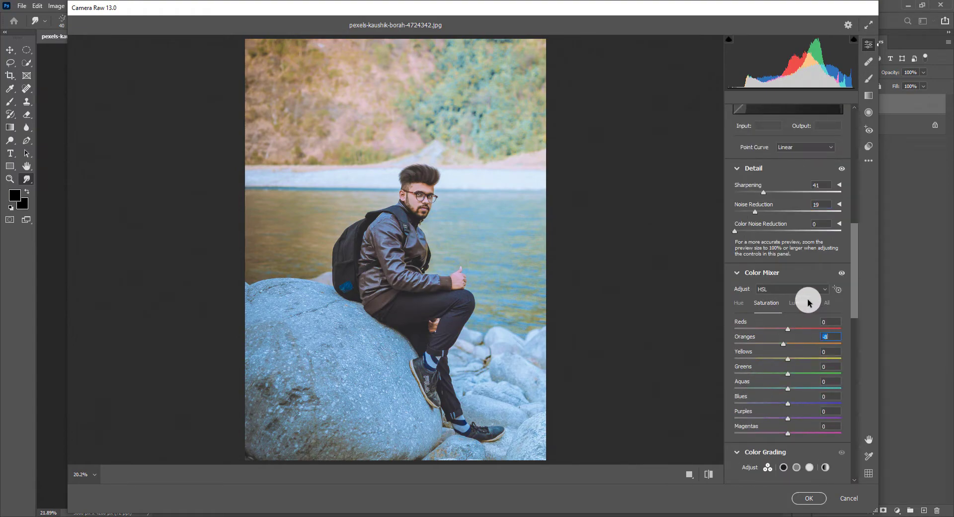
left_click(802, 303)
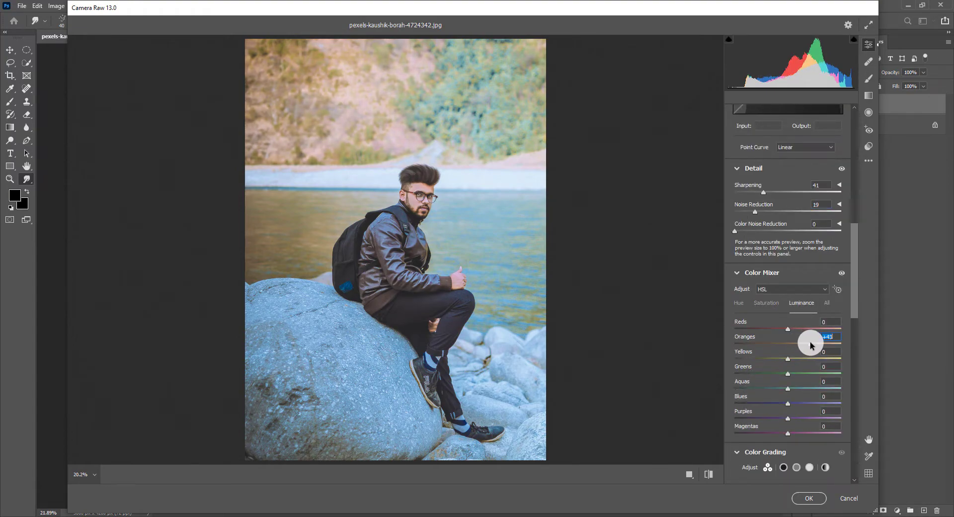
left_click_drag(810, 345, 796, 335)
left_click(766, 303)
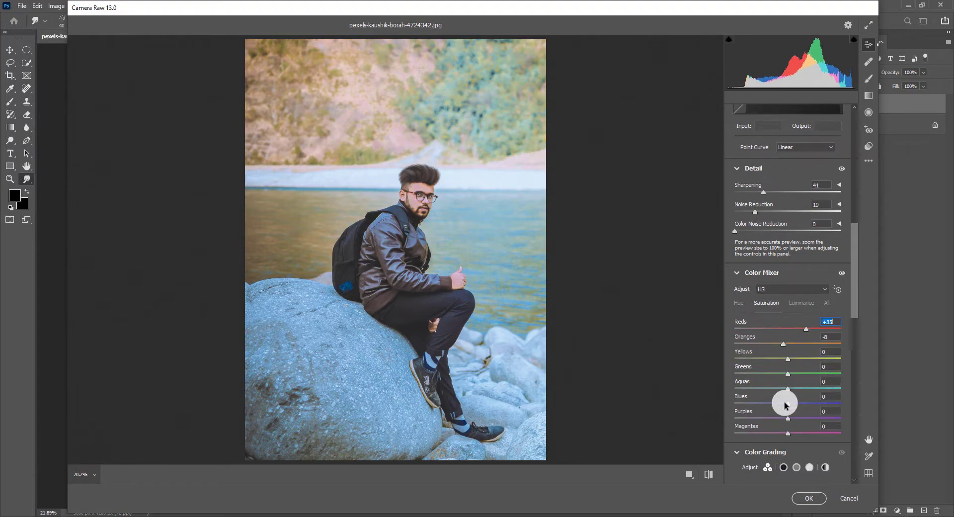
Tint the Color Grading highlights toward a warm orange.
scroll(785, 397, "down", 5)
scroll(779, 377, "down", 6)
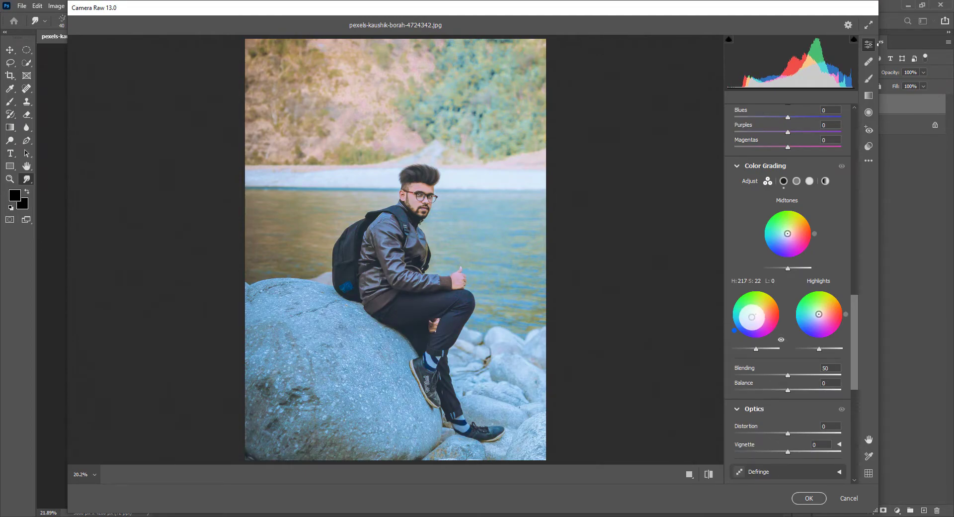
left_click_drag(820, 315, 821, 316)
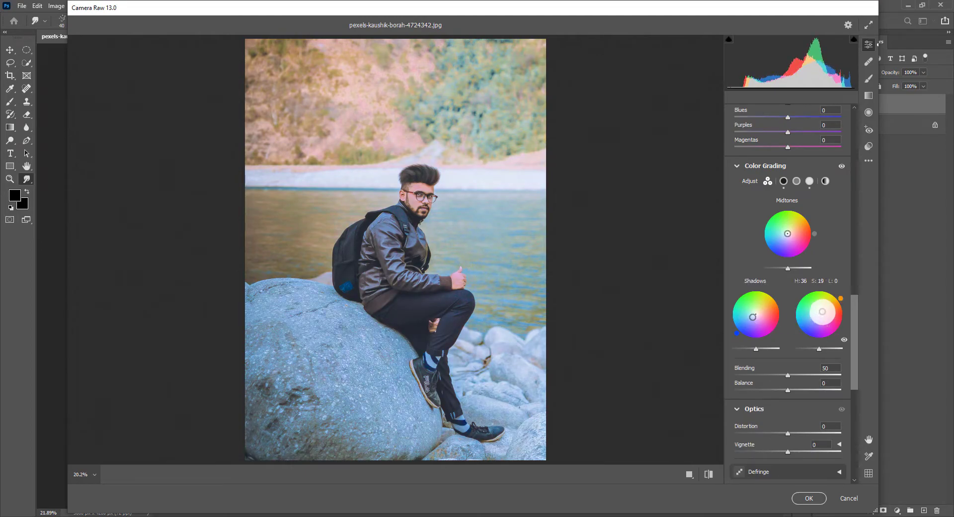
Darken the photo's edges with an Effects vignette of -22.
scroll(798, 419, "down", 1)
scroll(782, 386, "down", 1)
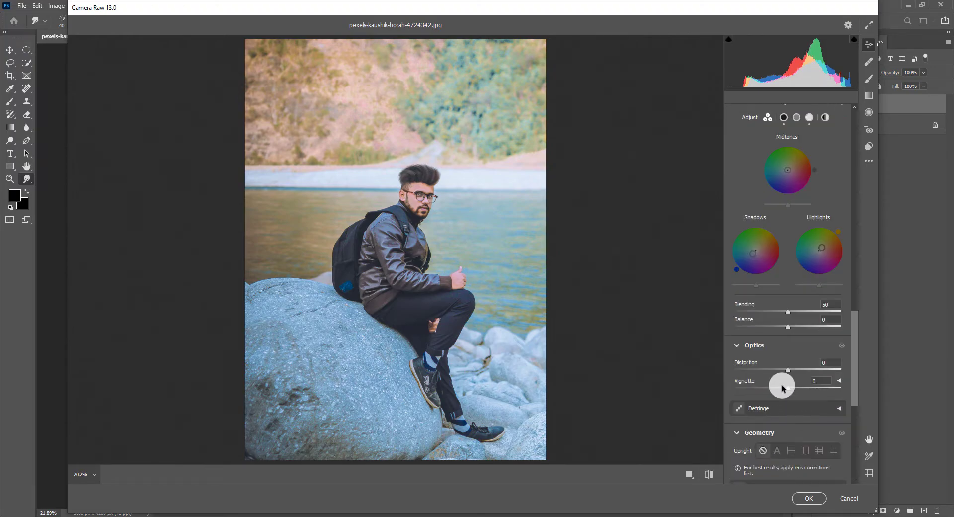
scroll(783, 377, "down", 1)
mouse_move(787, 355)
left_mouse_down()
mouse_move(751, 351)
mouse_move(777, 362)
left_mouse_up()
In Calibration, set Blue Primary Saturation to +31 and Hue to -13.
scroll(784, 388, "down", 4)
scroll(750, 380, "down", 1)
scroll(783, 396, "down", 2)
scroll(800, 466, "down", 3)
left_click(800, 474)
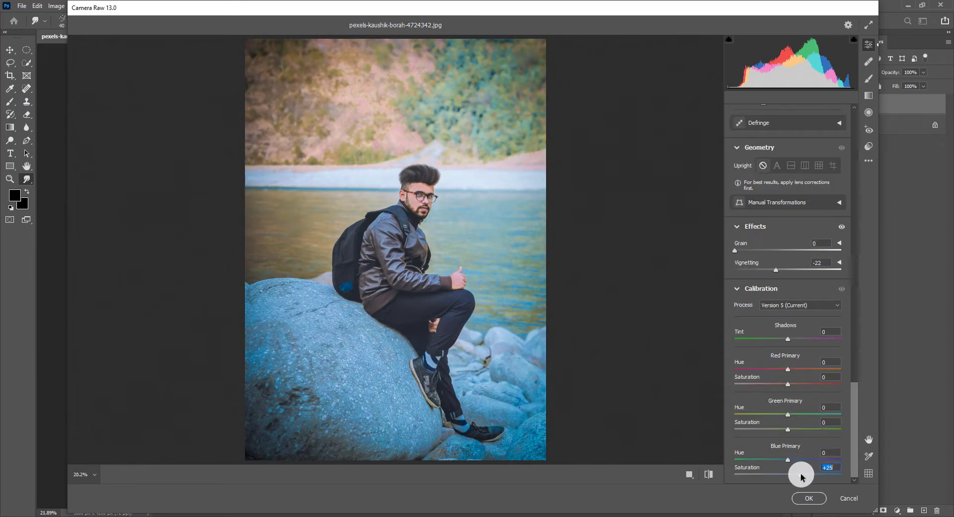
left_click_drag(788, 459, 780, 464)
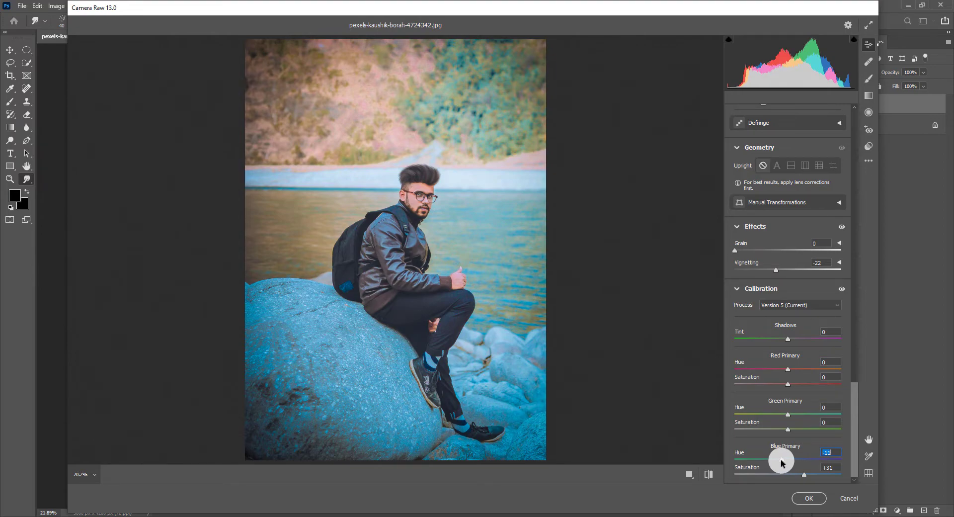
Deepen Blacks to -23 and fine-tune Tint to -2.
scroll(816, 255, "up", 3)
scroll(792, 255, "up", 3)
scroll(775, 256, "up", 3)
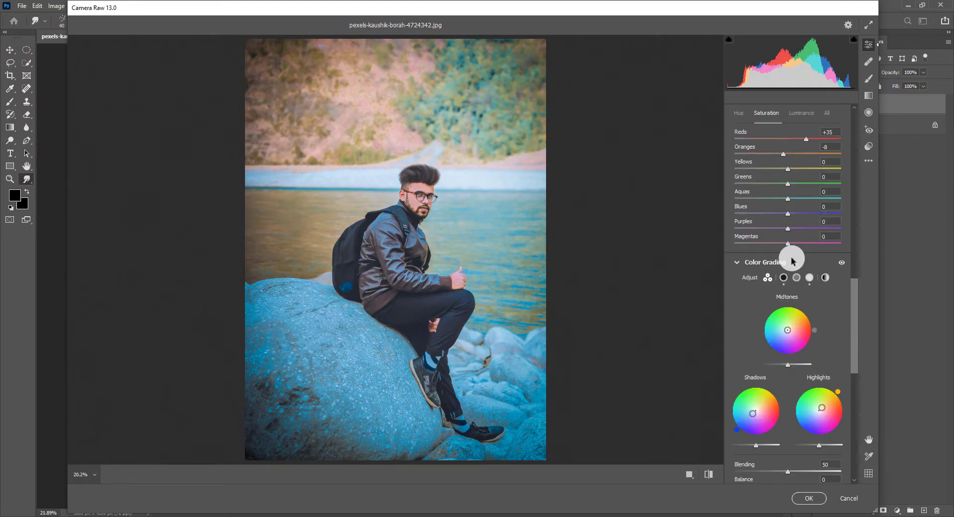
scroll(794, 257, "up", 3)
scroll(787, 286, "up", 2)
scroll(783, 308, "up", 3)
scroll(788, 295, "up", 3)
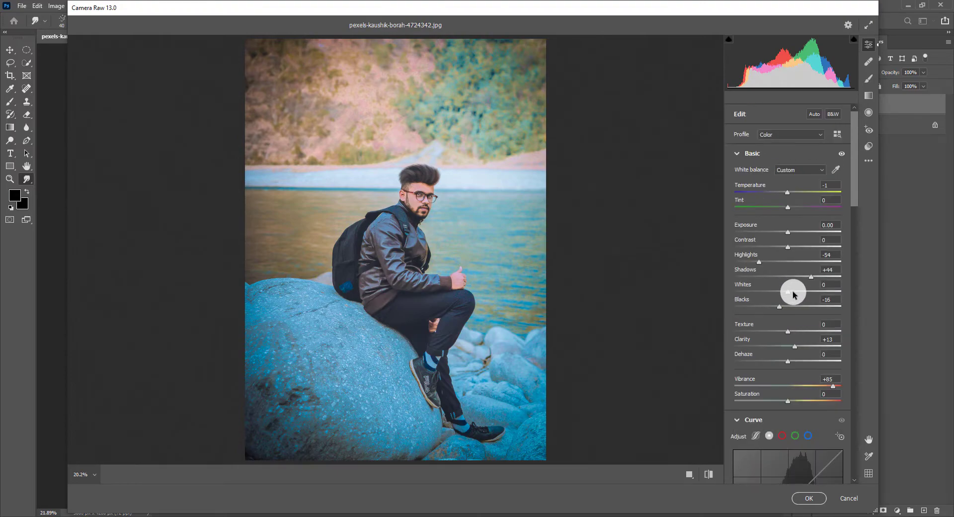
left_click_drag(783, 308, 776, 308)
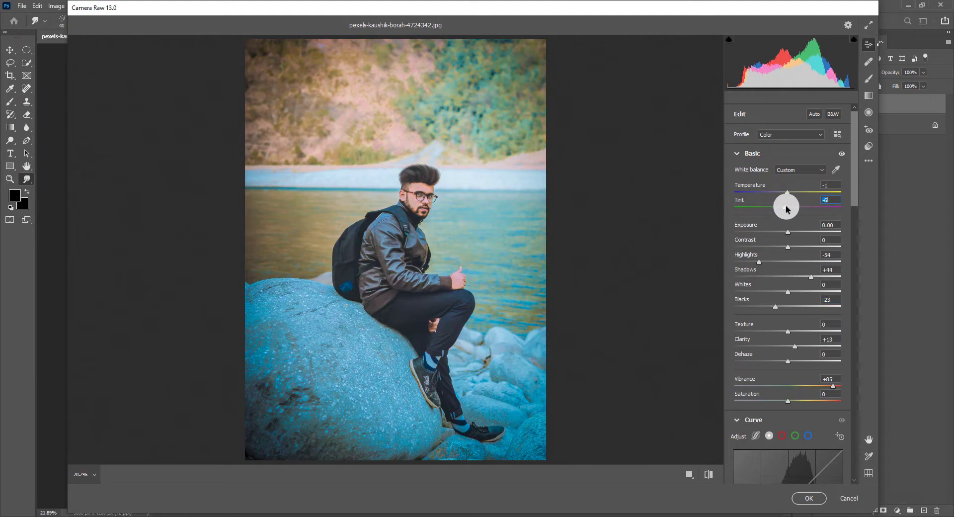
left_click_drag(786, 209, 787, 208)
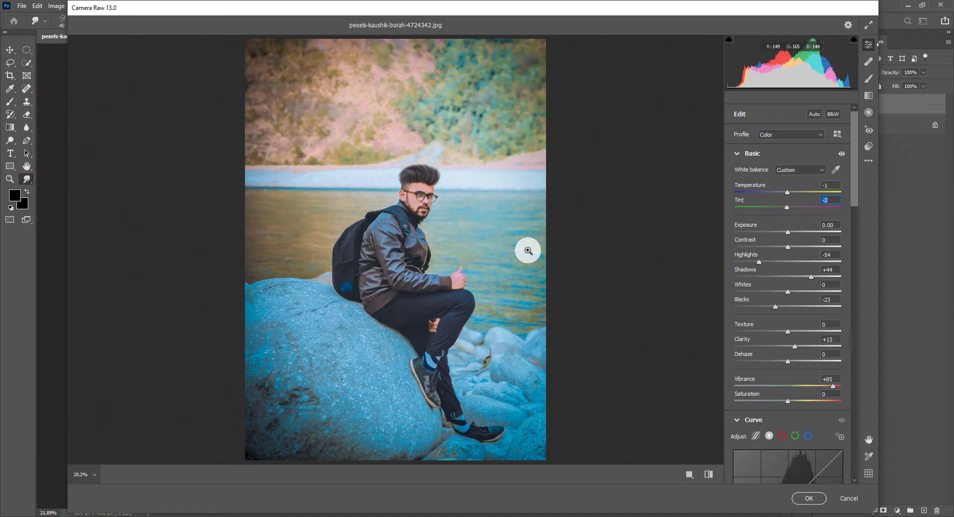
Apply the Camera Raw grading to the photo.
left_click(806, 501)
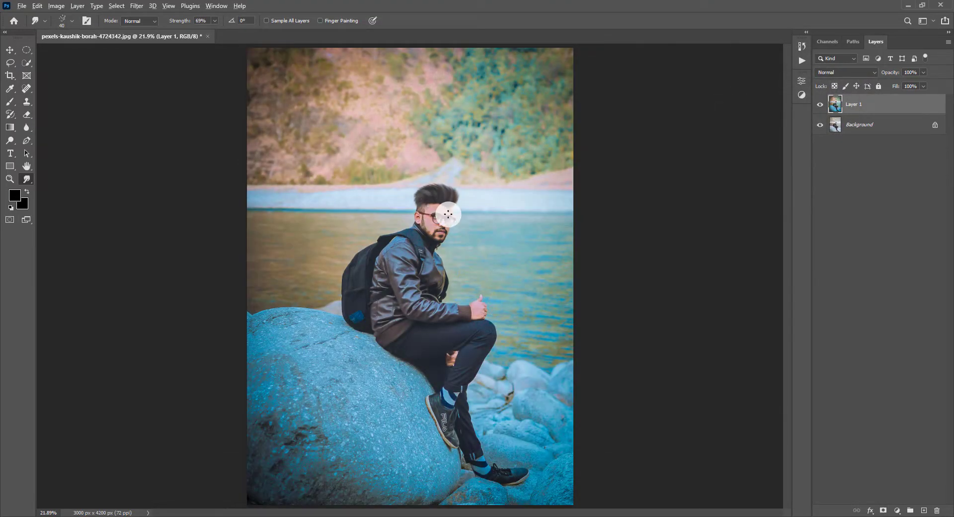
scroll(447, 215, "up", 3)
scroll(437, 214, "down", 3)
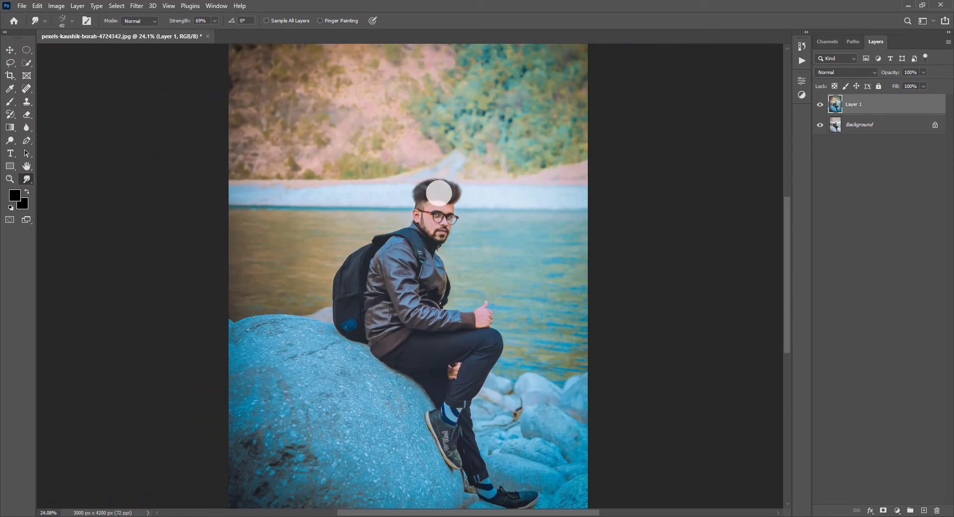
Quick-select the man's hair and copy it onto a new Layer 2 with Ctrl+J.
left_click(26, 63)
left_click(55, 70)
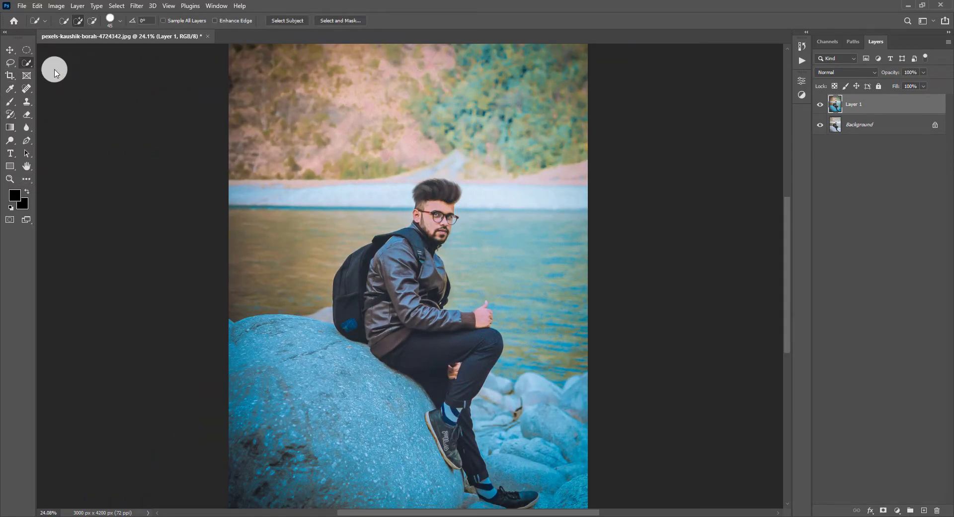
scroll(435, 185, "up", 2)
scroll(435, 185, "up", 2)
mouse_move(442, 198)
left_mouse_down()
mouse_move(437, 227)
mouse_move(445, 234)
left_mouse_up()
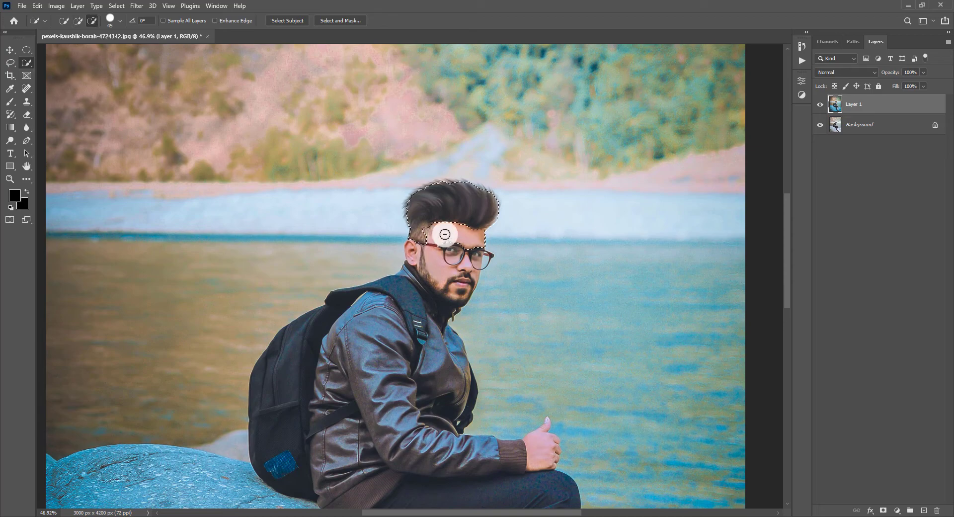
scroll(437, 270, "down", 4)
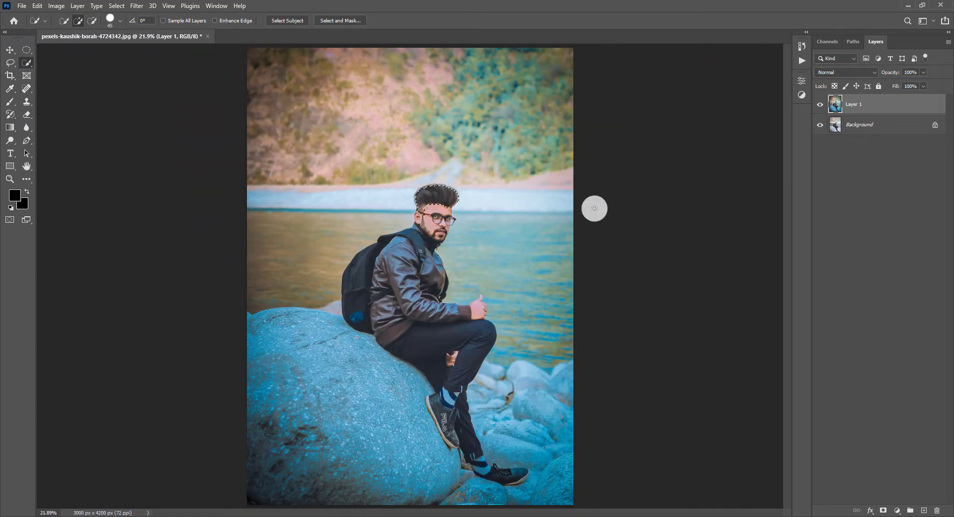
key("ctrl+j")
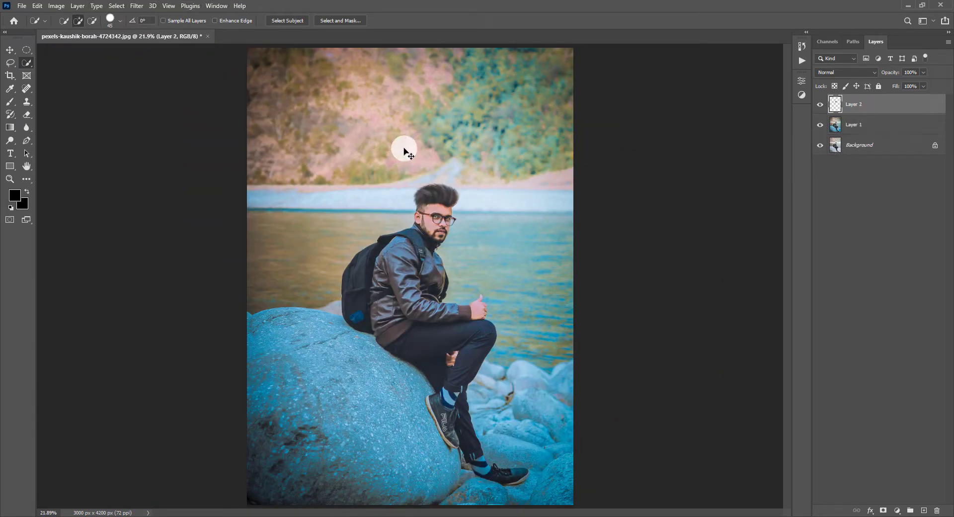
left_click(137, 6)
In Camera Raw, give the hair layer Clarity +50 and Exposure +0.30, then apply.
left_click(164, 81)
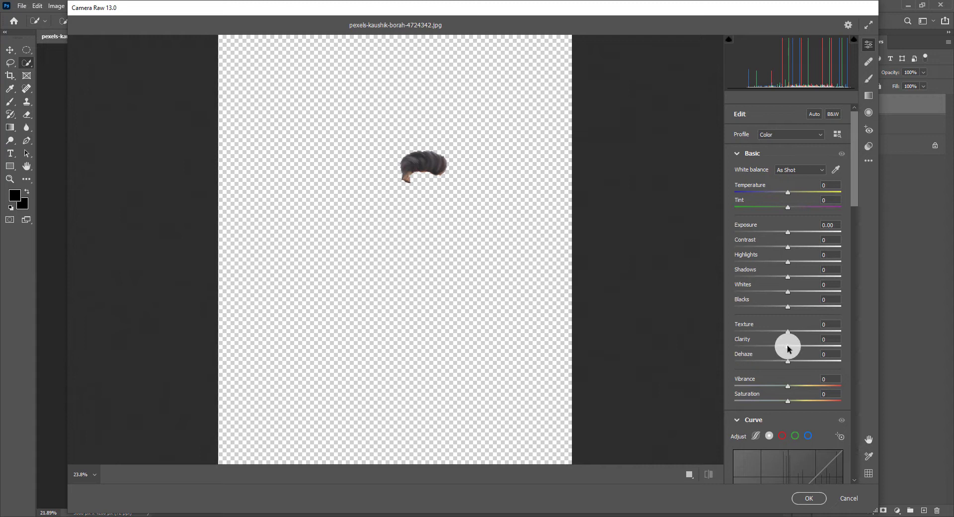
left_click_drag(788, 348, 810, 349)
scroll(795, 388, "down", 1)
scroll(785, 398, "down", 5)
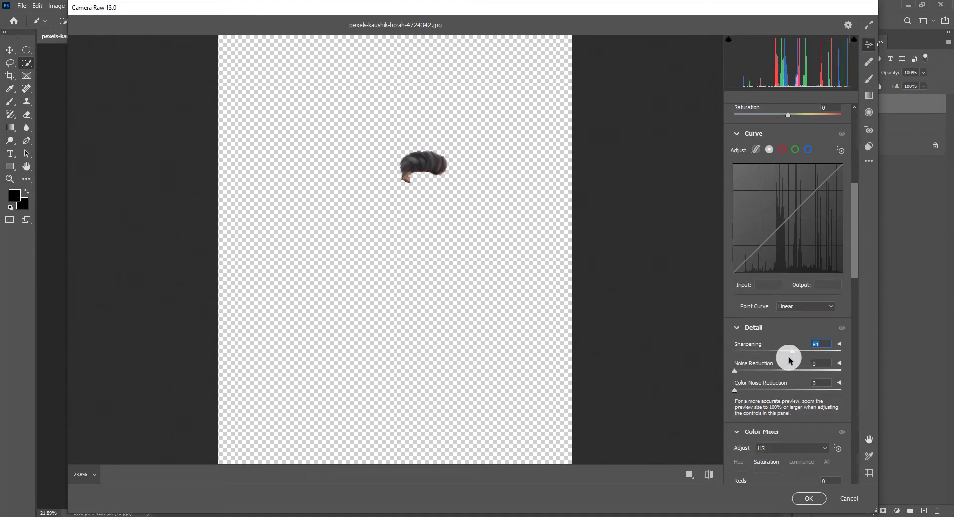
scroll(772, 363, "up", 2)
scroll(780, 277, "up", 3)
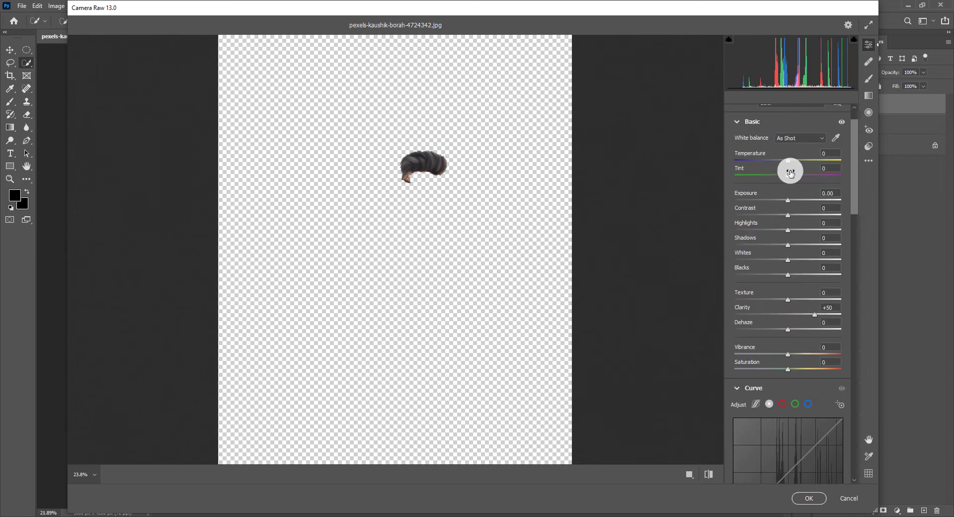
left_click(791, 200)
left_click(792, 200)
scroll(467, 161, "up", 3)
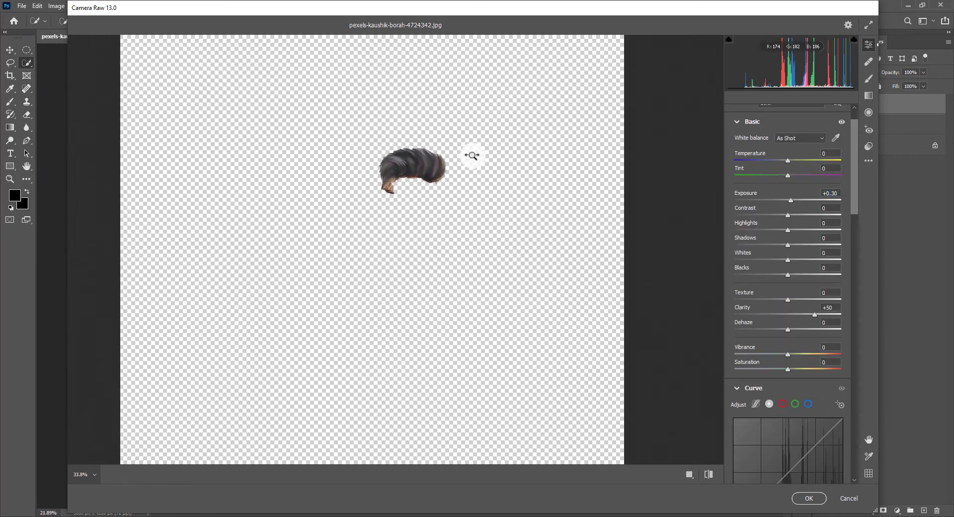
left_click(808, 498)
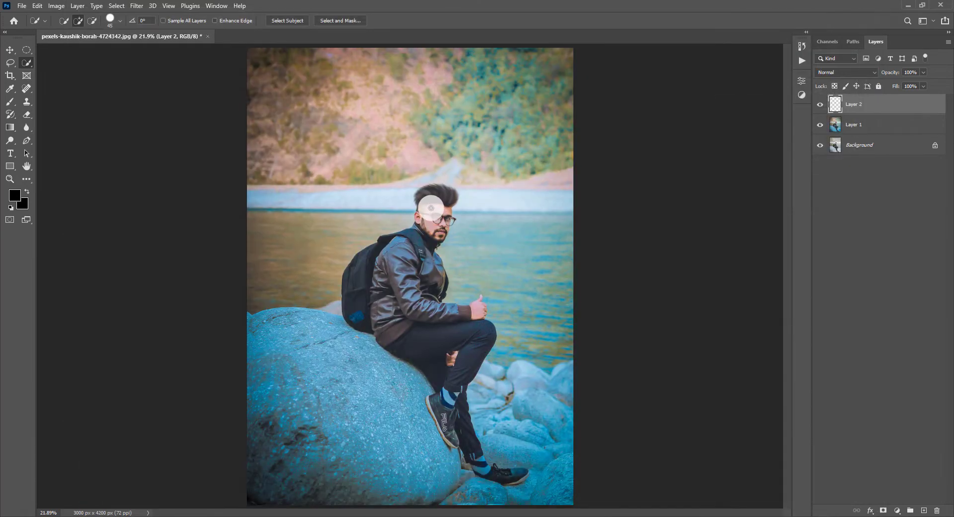
Merge Layer 1 and Layer 2 into one layer with Ctrl+E, then select the left-hand water.
scroll(453, 190, "down", 1)
scroll(454, 187, "up", 2)
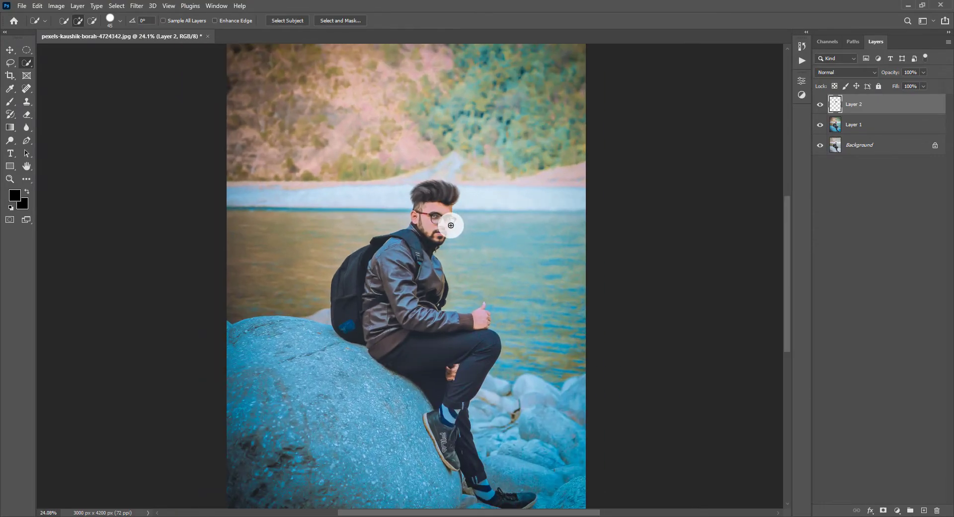
scroll(448, 221, "down", 1)
scroll(450, 236, "down", 1)
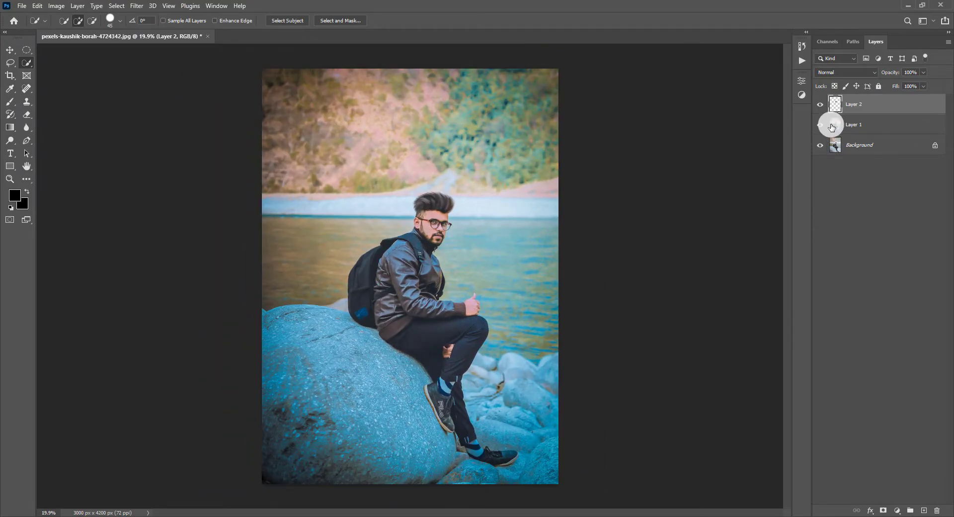
left_click(854, 127, "ctrl")
key("ctrl+e")
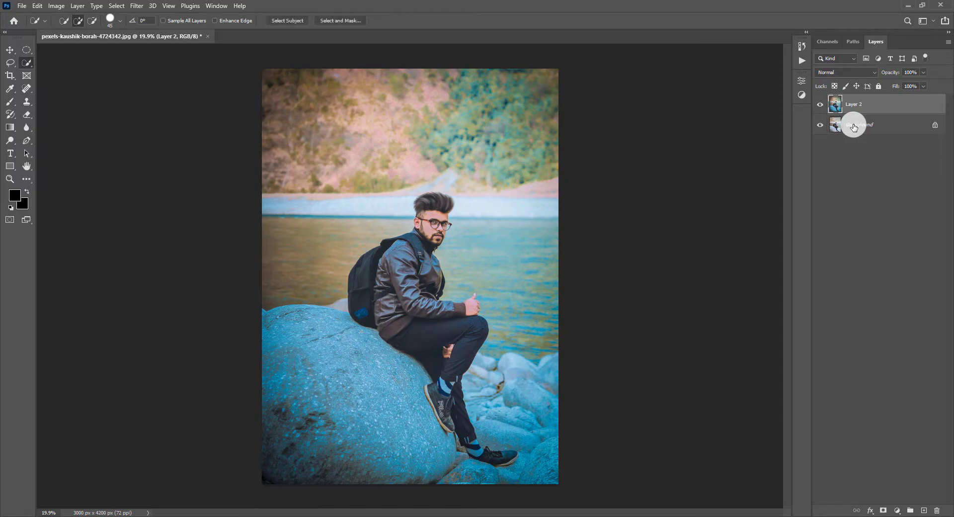
scroll(348, 236, "down", 1)
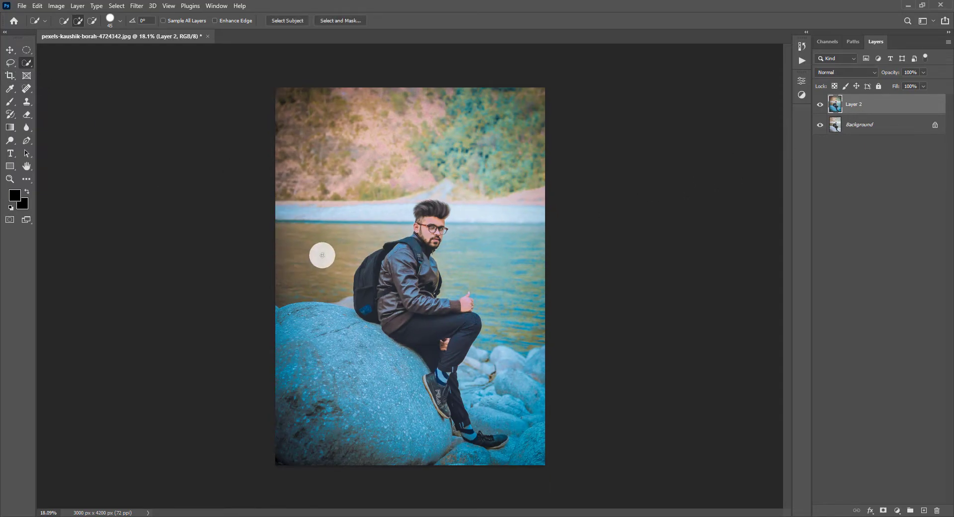
scroll(447, 244, "up", 3)
scroll(395, 227, "up", 1)
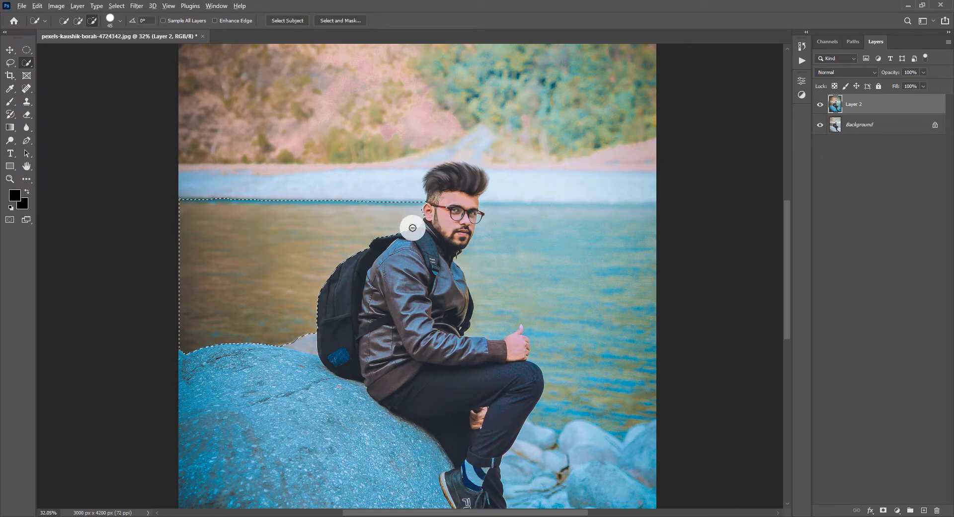
scroll(412, 227, "down", 2)
Apply Hue/Saturation to the selected water with Hue +145 and Saturation -100.
left_click(56, 5)
mouse_move(72, 31)
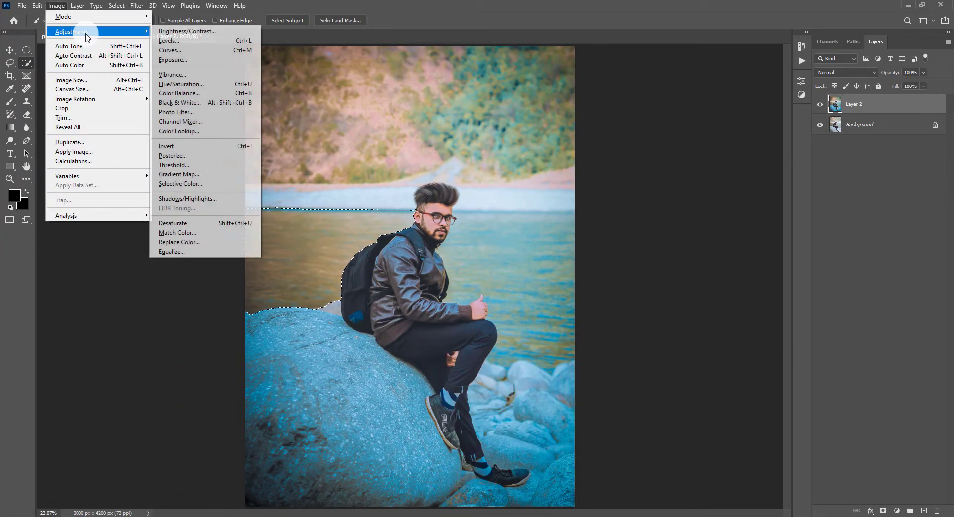
left_click(182, 84)
mouse_move(697, 164)
left_mouse_down()
mouse_move(690, 169)
mouse_move(746, 172)
mouse_move(677, 191)
left_mouse_up()
left_click(814, 119)
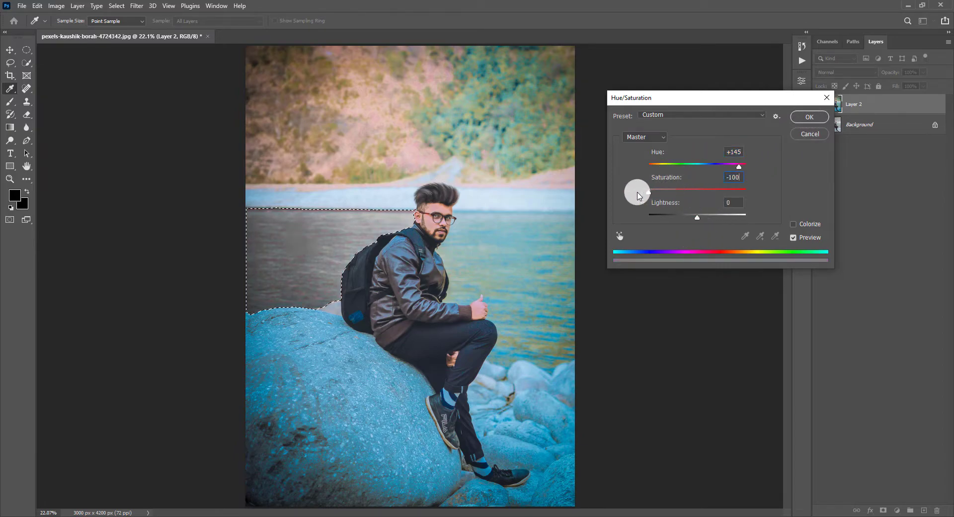
left_click(810, 116)
Undo the grey-water change with Ctrl+Z and deselect with Ctrl+D.
scroll(707, 166, "down", 2)
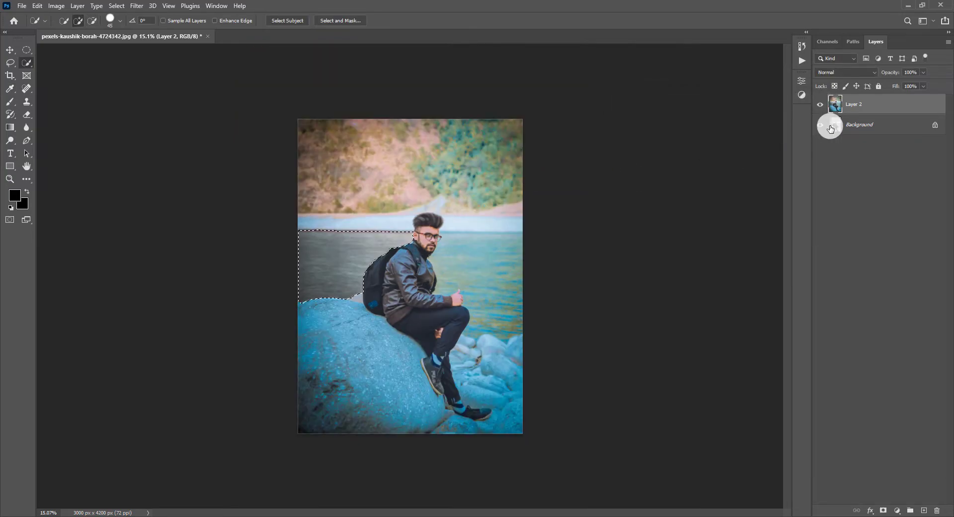
left_click(26, 51)
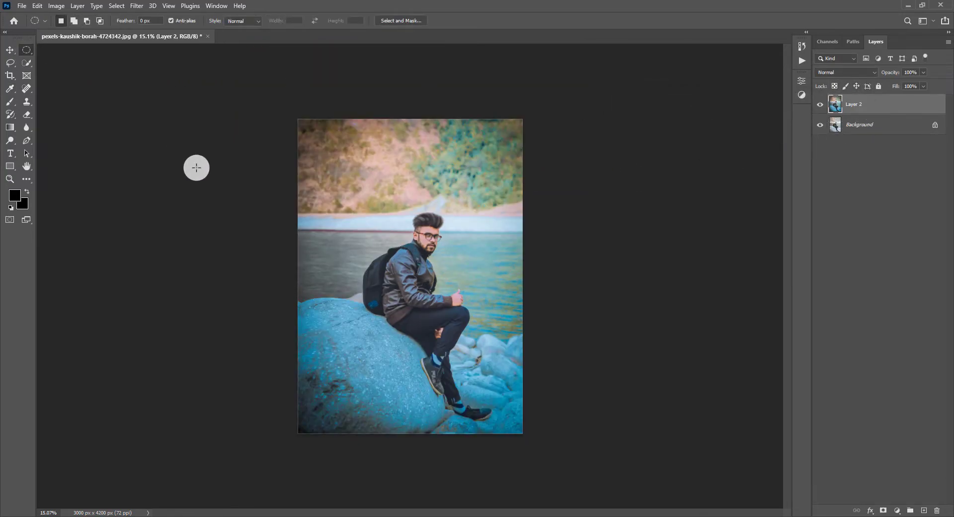
scroll(430, 259, "up", 1)
left_click(431, 259)
scroll(432, 256, "down", 2)
key("ctrl+z")
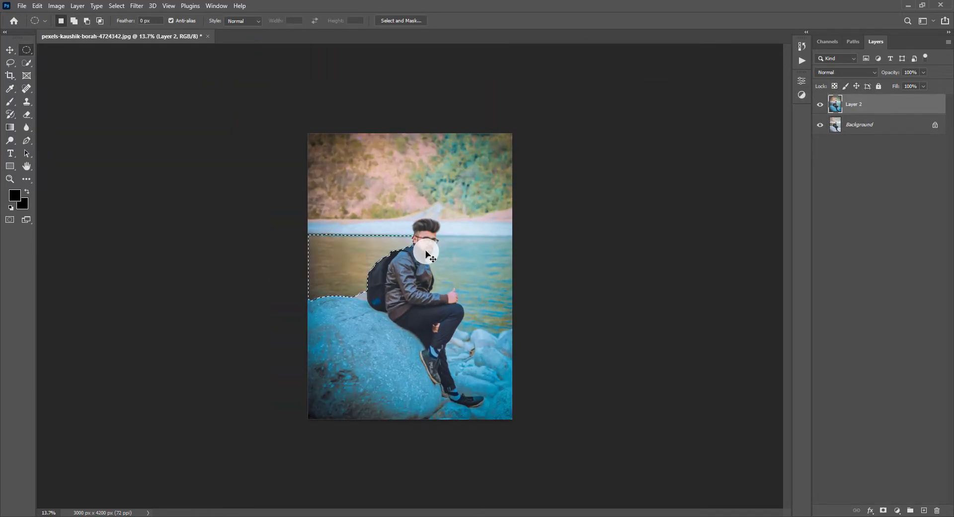
key("ctrl+d")
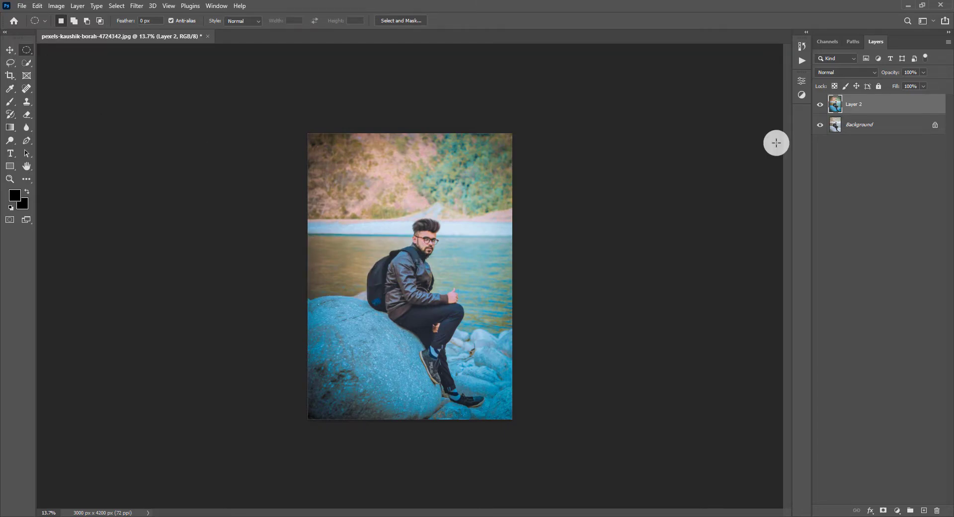
left_click(137, 5)
In the Camera Raw filter on Layer 2, brush over the area near the top.
left_click(166, 80)
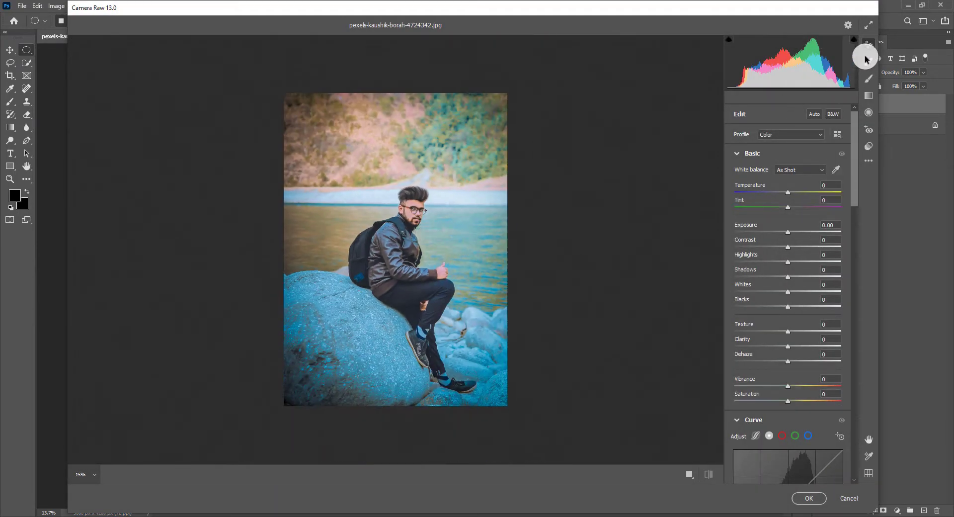
left_click(868, 78)
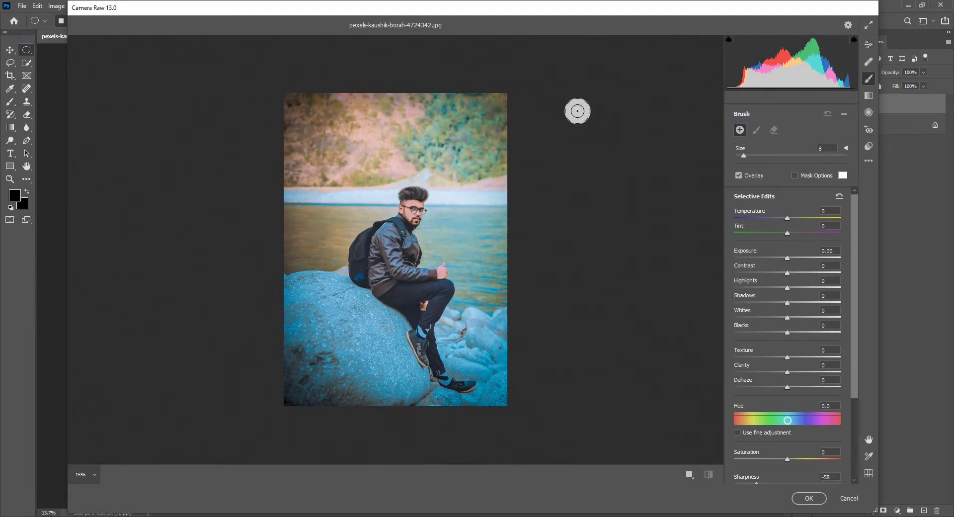
left_click_drag(398, 142, 327, 256)
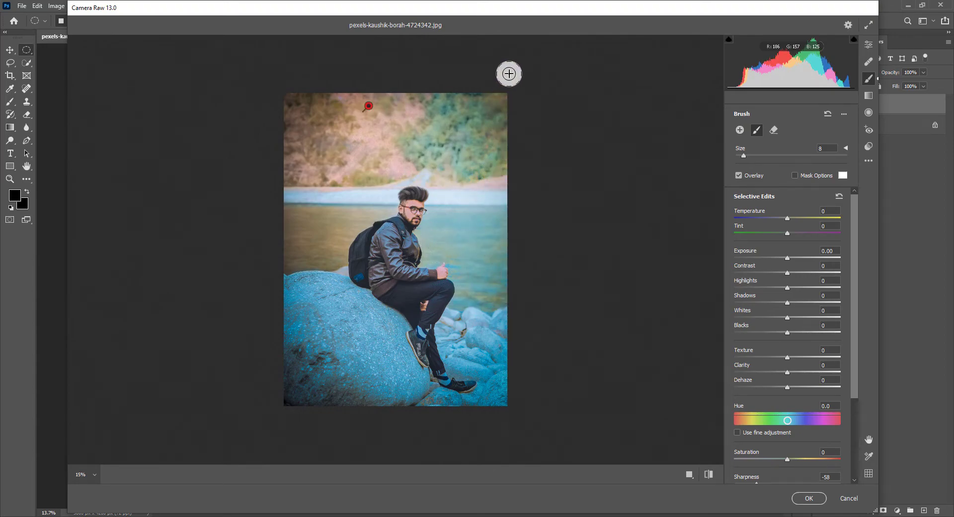
Set the brushed area to Temperature -10, Tint +1, Blacks -26, Highlights -87, then apply.
mouse_move(786, 218)
left_mouse_down()
mouse_move(777, 217)
mouse_move(778, 231)
left_mouse_up()
left_click_drag(803, 233, 783, 230)
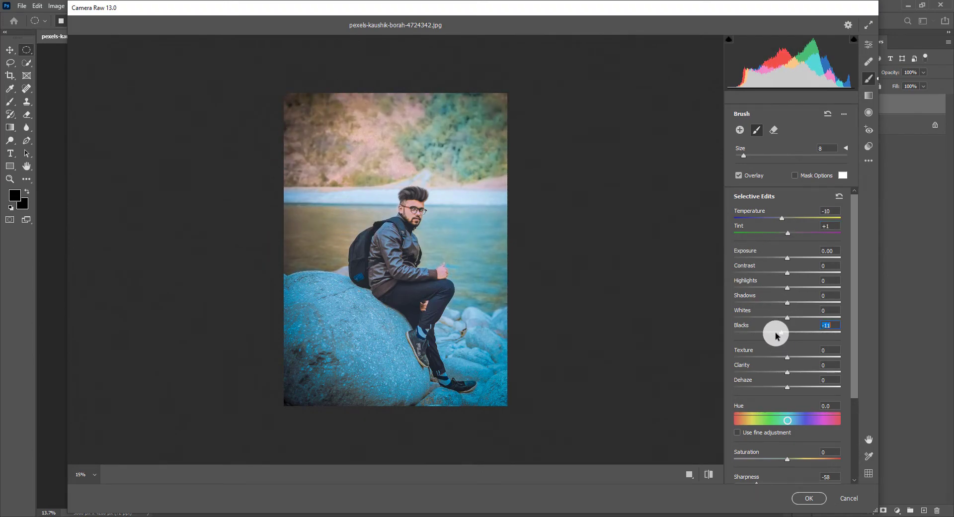
left_click_drag(787, 332, 762, 335)
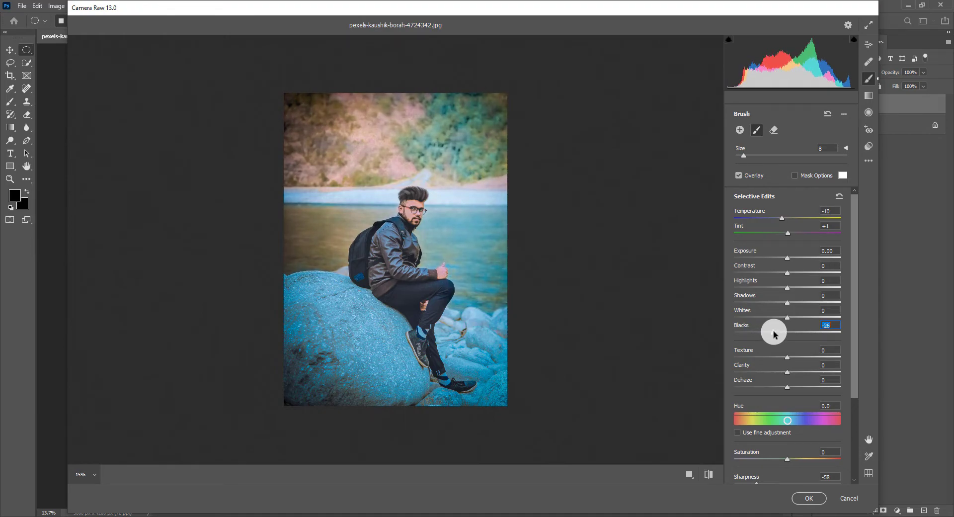
mouse_move(787, 287)
left_mouse_down()
mouse_move(739, 290)
mouse_move(763, 291)
left_mouse_up()
scroll(775, 365, "down", 5)
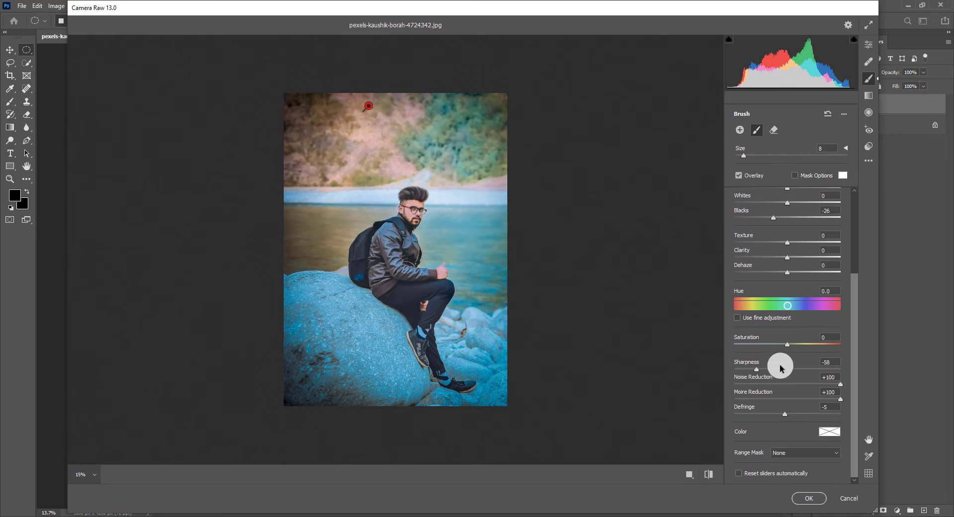
left_click(808, 497)
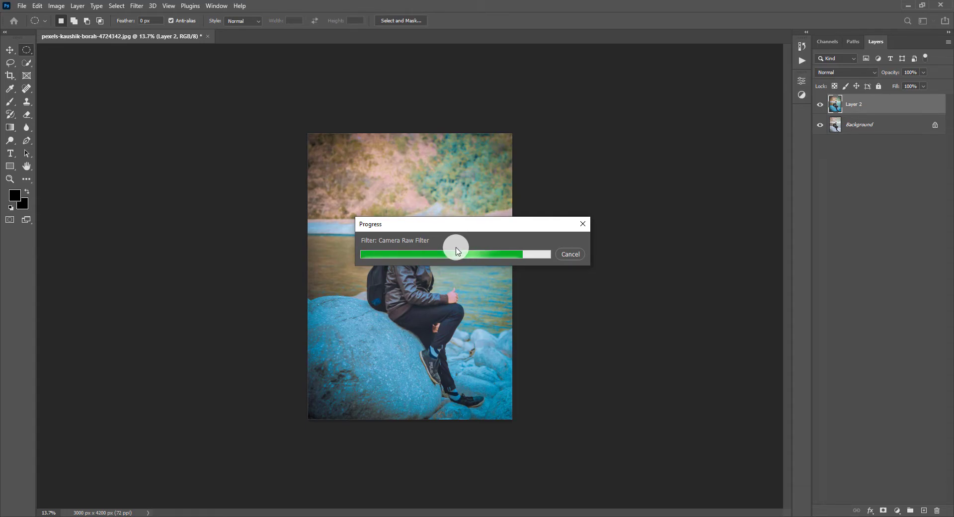
Toggle Layer 2's visibility to compare the edited result with the original.
scroll(435, 247, "up", 2)
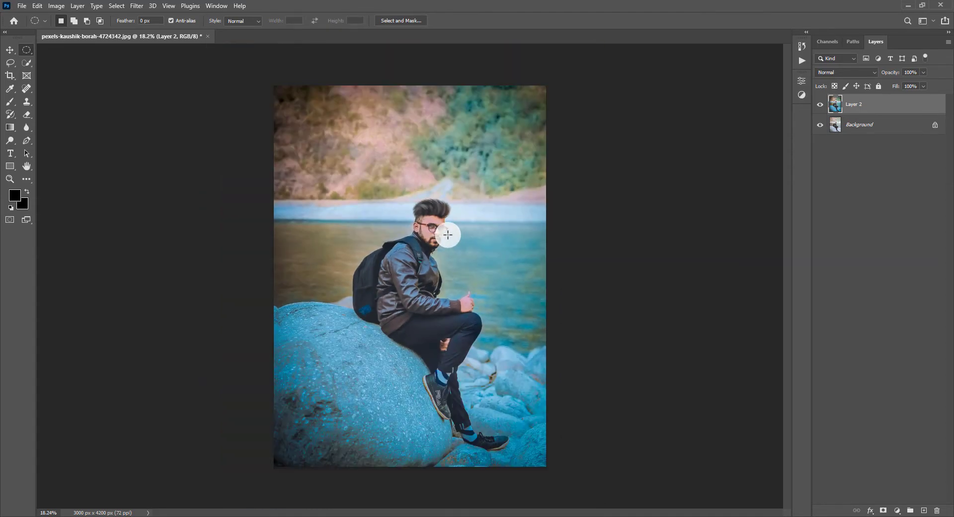
left_click(819, 128, "alt")
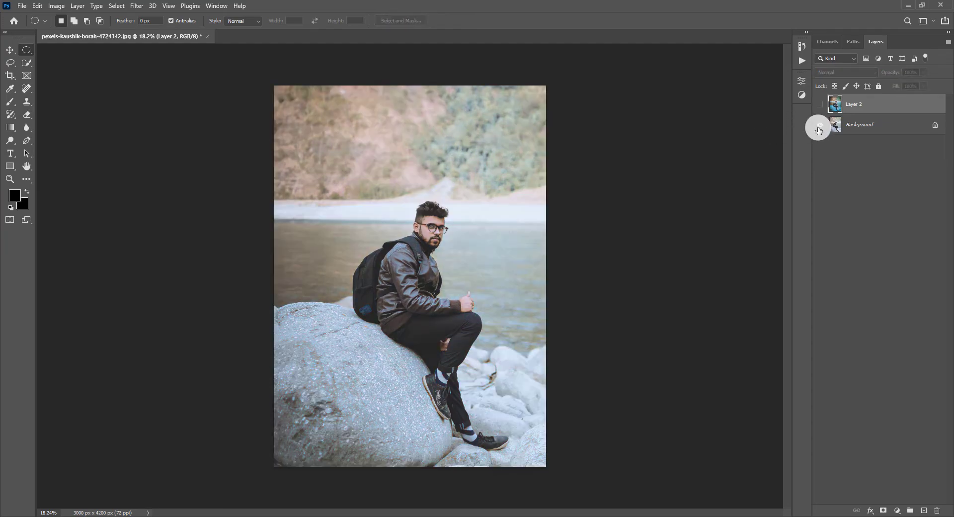
left_click(820, 128, "alt")
left_click(819, 128, "alt")
left_click(820, 128, "alt")
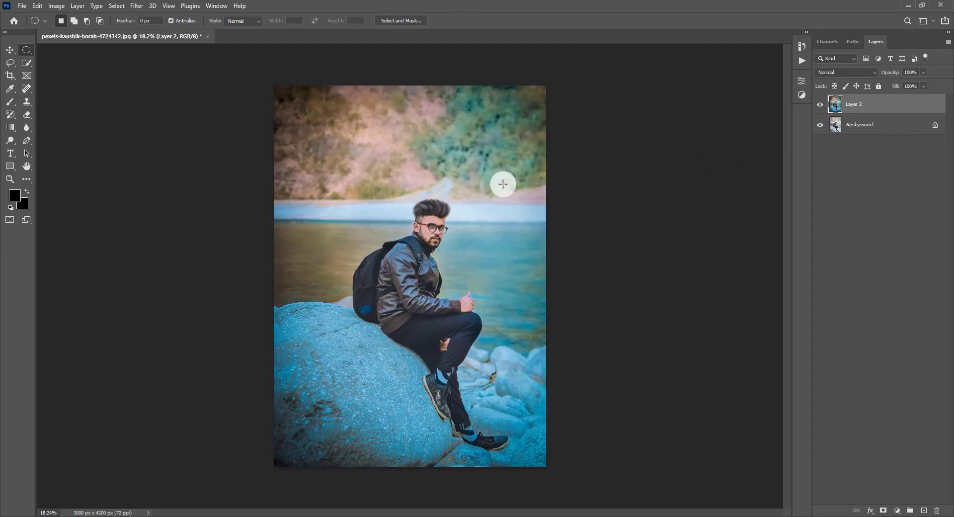
Reopen the Camera Raw filter on Layer 2.
scroll(449, 237, "down", 1)
left_click(136, 5)
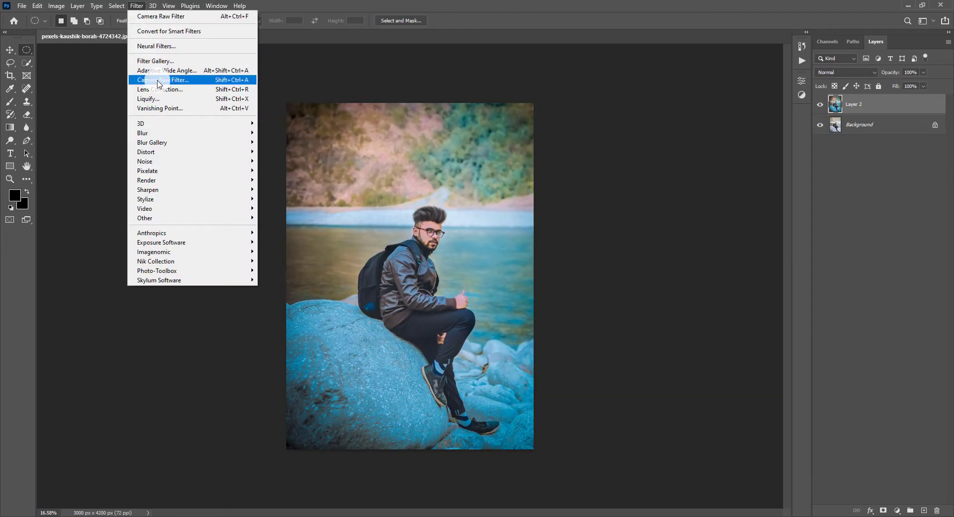
left_click(189, 78)
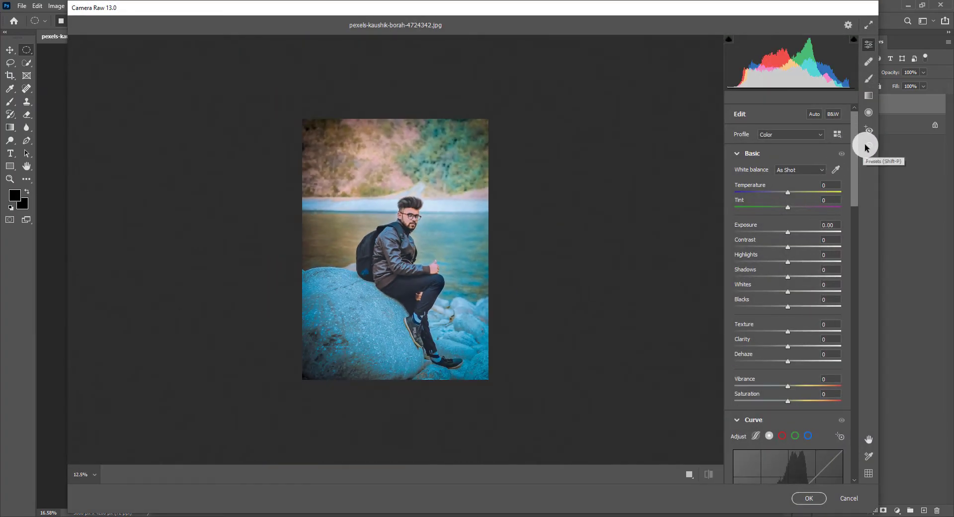
Browse the Camera Raw presets, then return to the Edit controls.
left_click(865, 147)
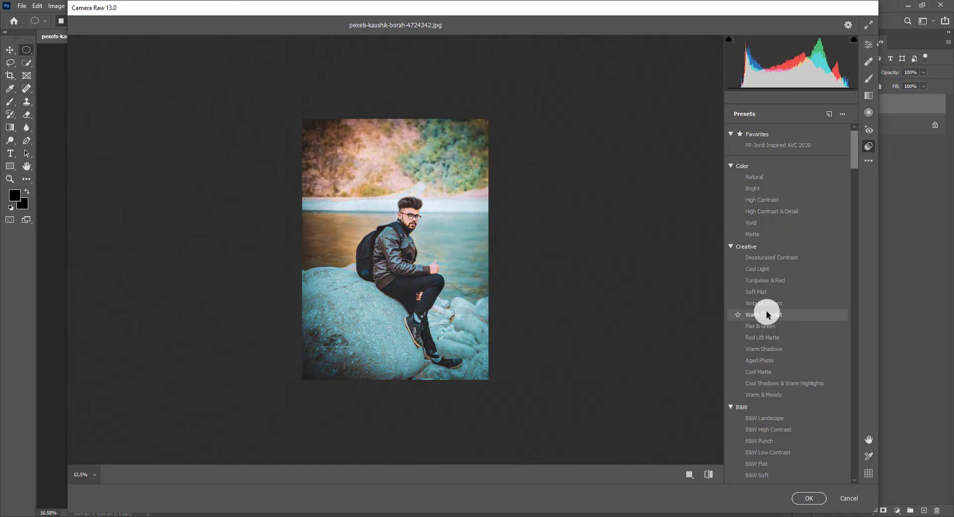
scroll(768, 298, "down", 3)
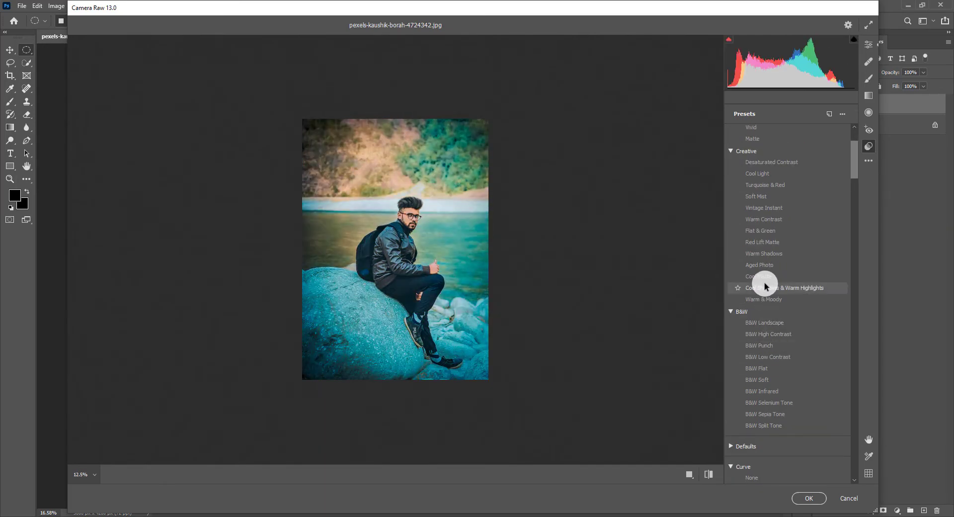
scroll(760, 318, "down", 3)
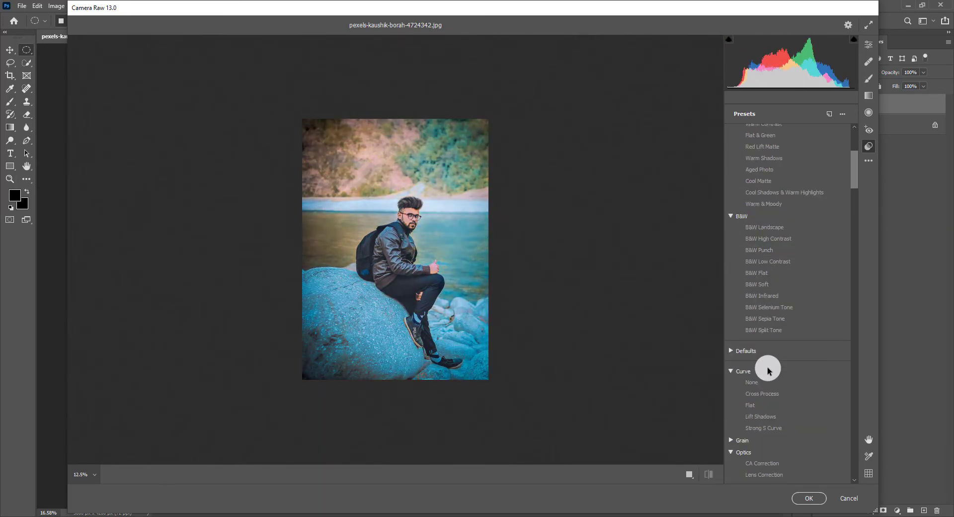
left_click(868, 44)
Lower overall Saturation, set Color Mixer Hue Oranges +4 and Yellows -28, and apply.
scroll(775, 313, "down", 5)
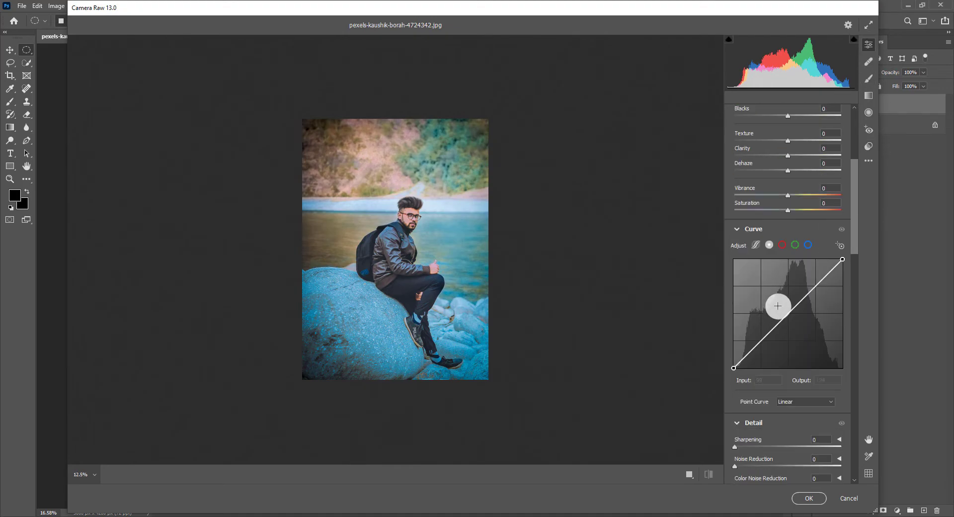
left_click_drag(778, 212, 782, 218)
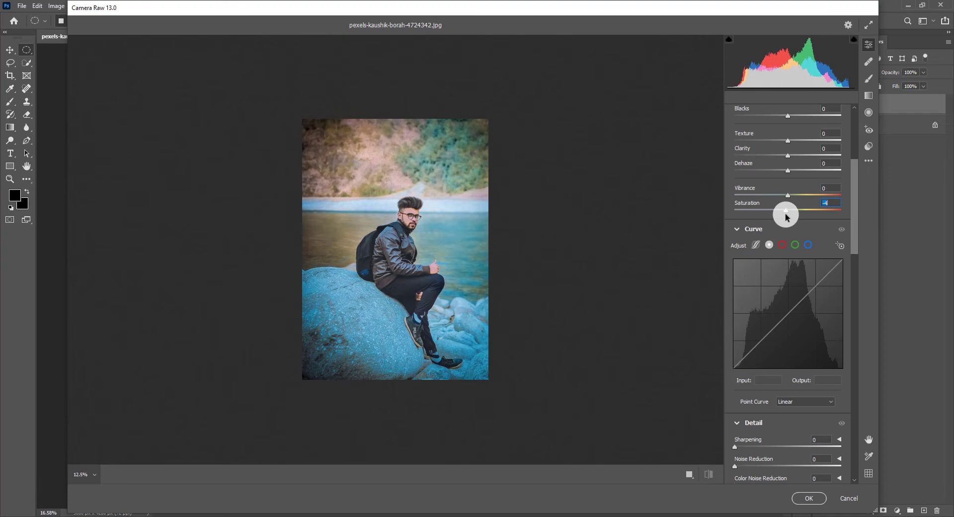
scroll(773, 362, "down", 2)
scroll(773, 362, "down", 3)
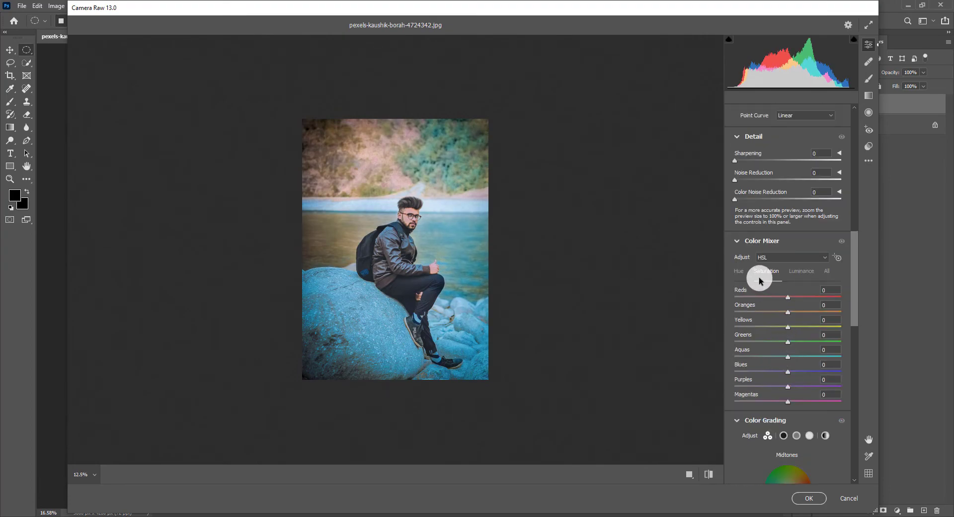
left_click(740, 272)
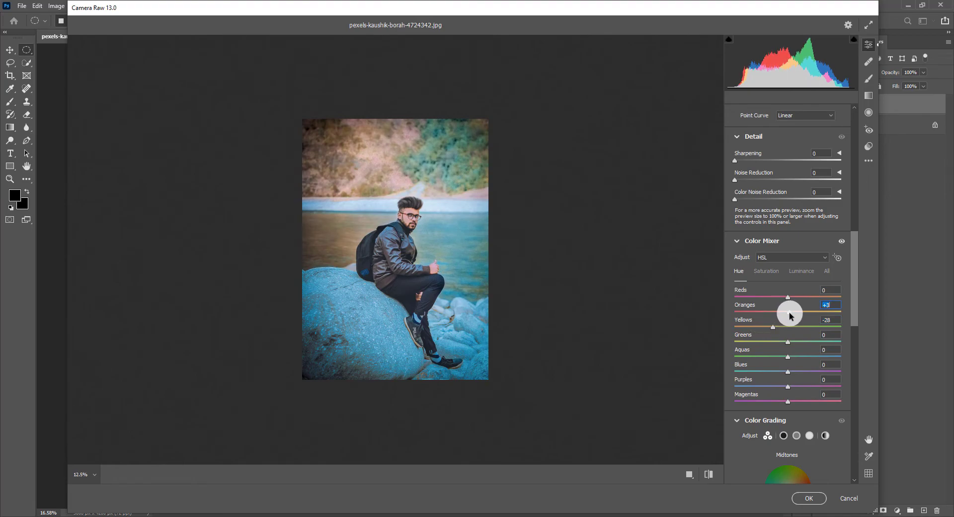
left_click(809, 498)
scroll(436, 269, "down", 2)
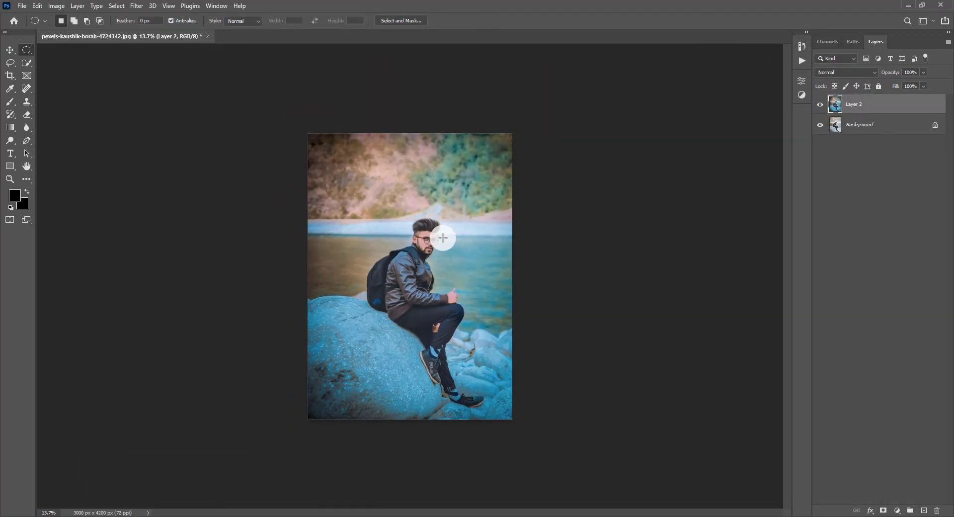